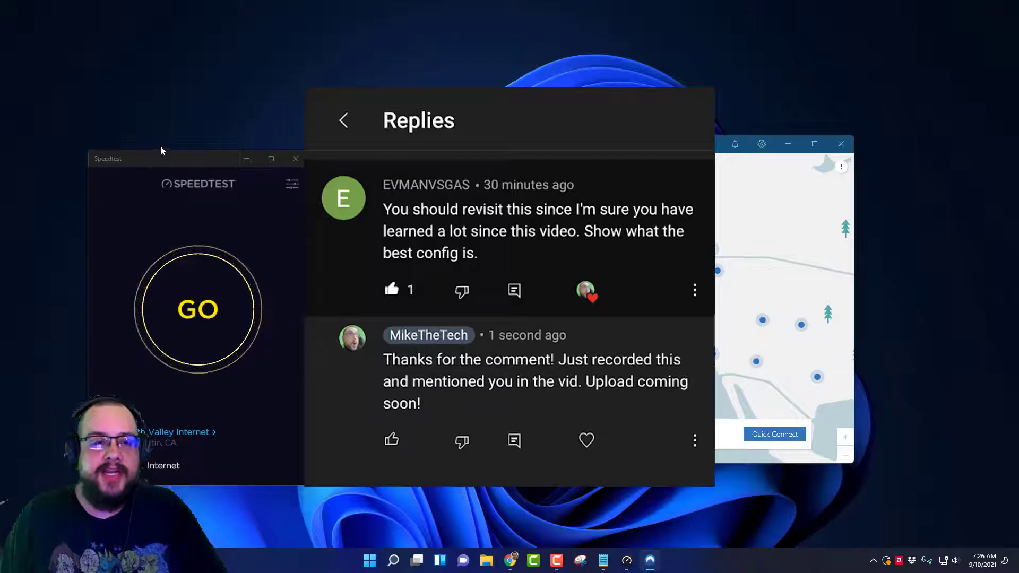
# Step: Move the Speedtest window higher and run a baseline test without the VPN: 6 ms, 945.28/946.81 Mbps
pyautogui.moveTo(170, 157); pyautogui.dragTo(173, 125)
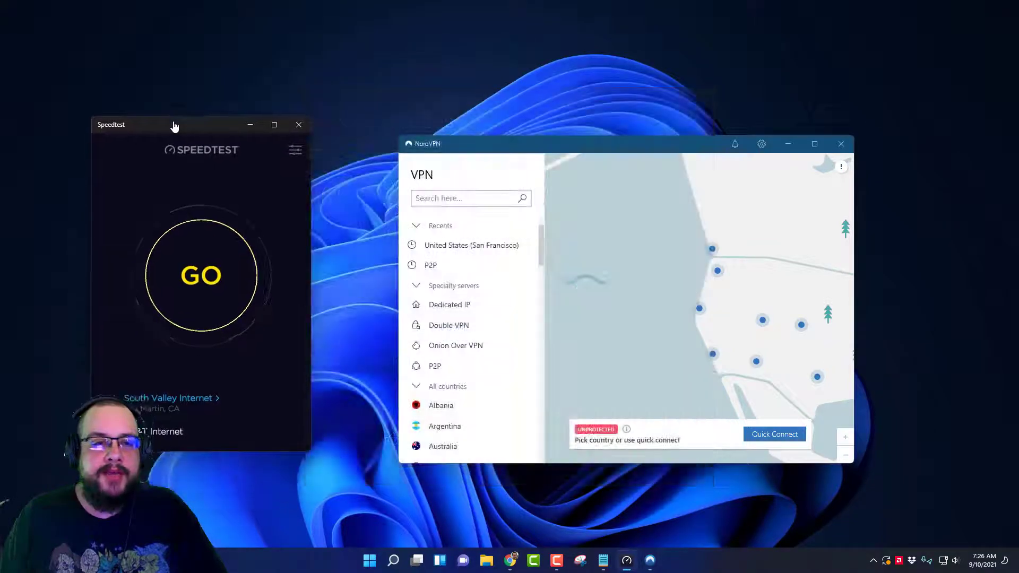
pyautogui.click(202, 290)
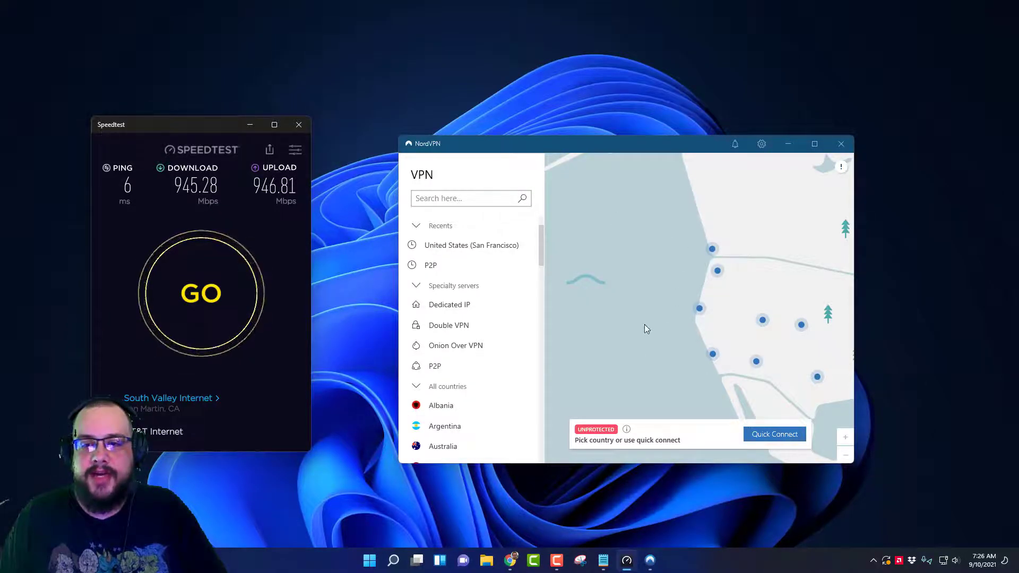
# Step: Let Auto-connect choose protocol and server automatically, then Quick Connect to United States #8880
pyautogui.click(763, 144)
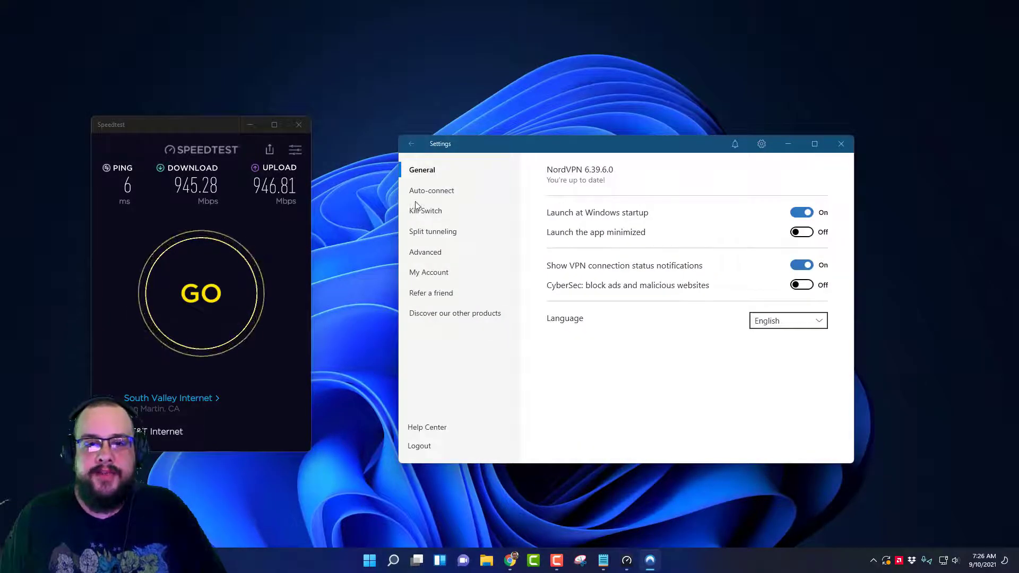
pyautogui.click(439, 191)
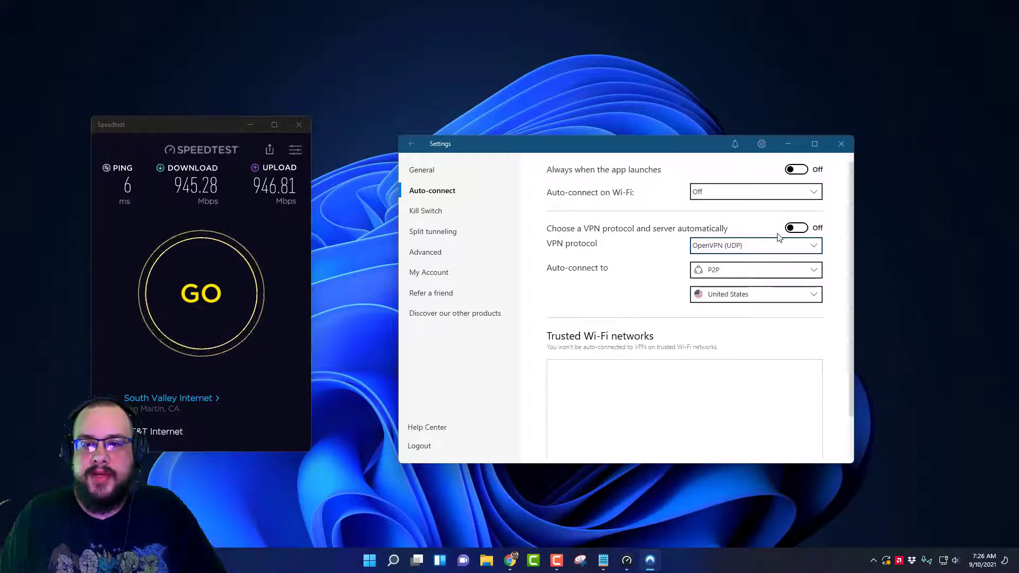
pyautogui.click(793, 229)
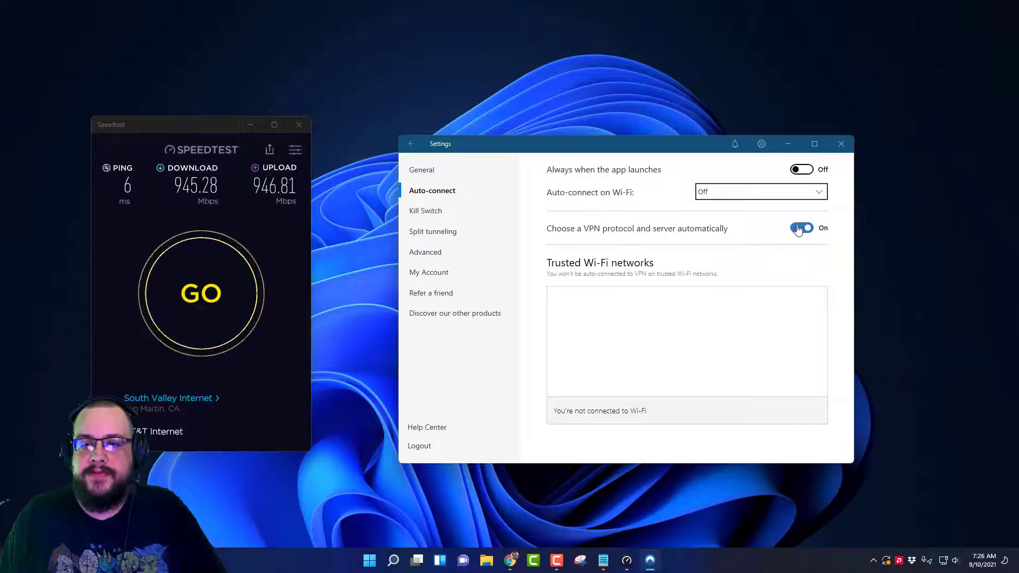
pyautogui.click(411, 143)
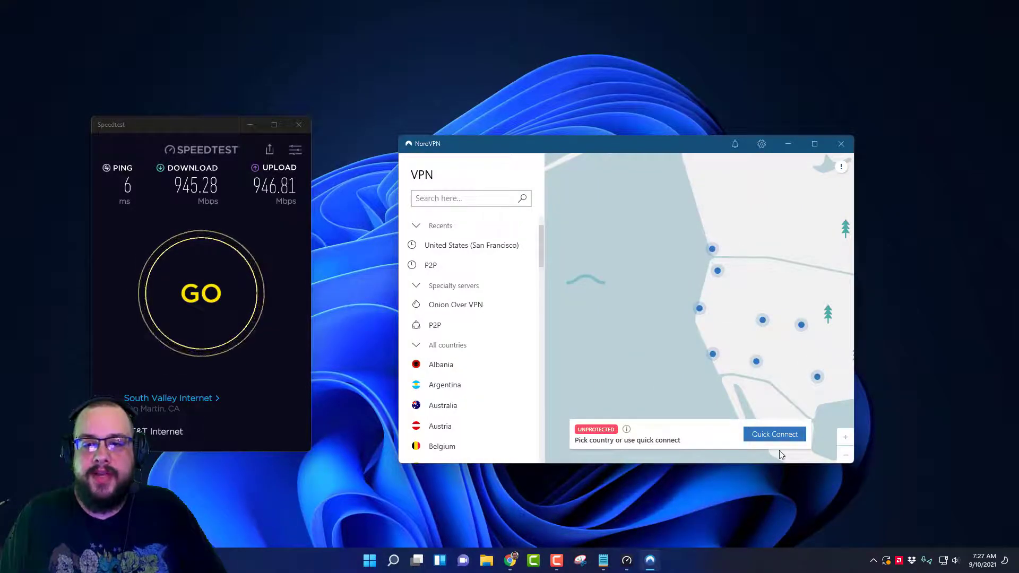
pyautogui.click(766, 439)
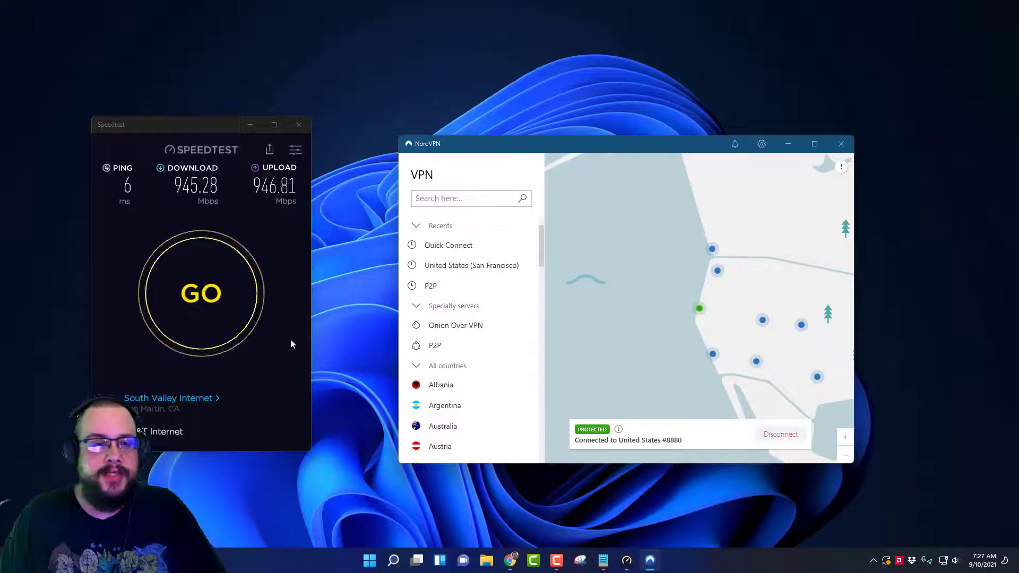
# Step: Run a Speedtest over the VPN past the connection error: 8 ms ping, 722.56/889.87 Mbps
pyautogui.click(187, 299)
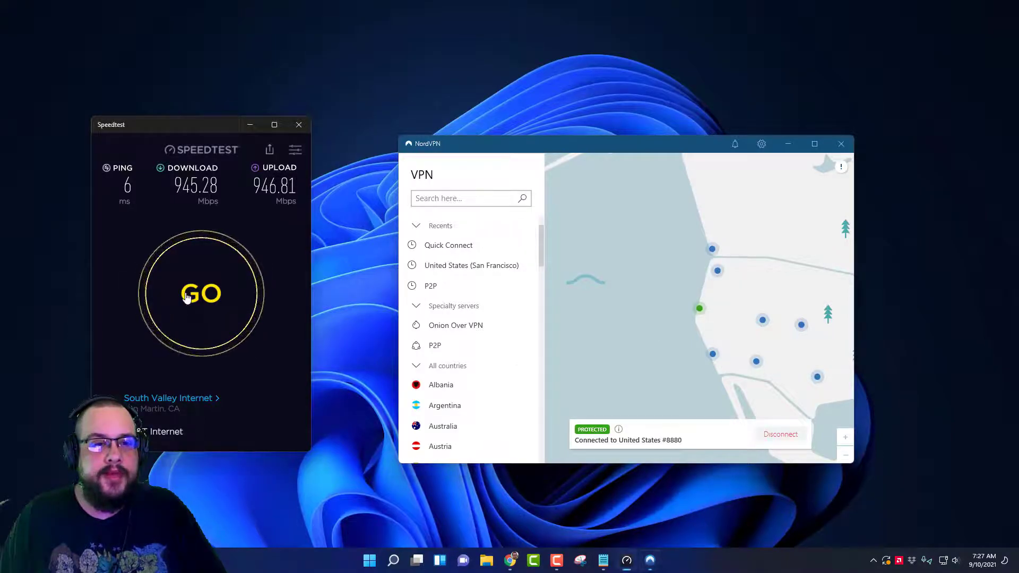
pyautogui.click(206, 295)
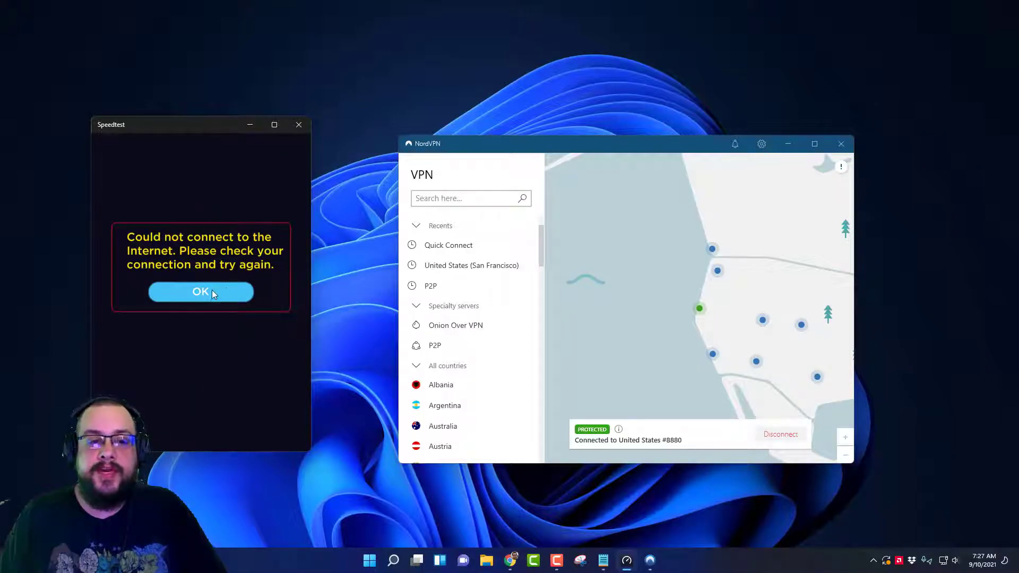
pyautogui.click(211, 291)
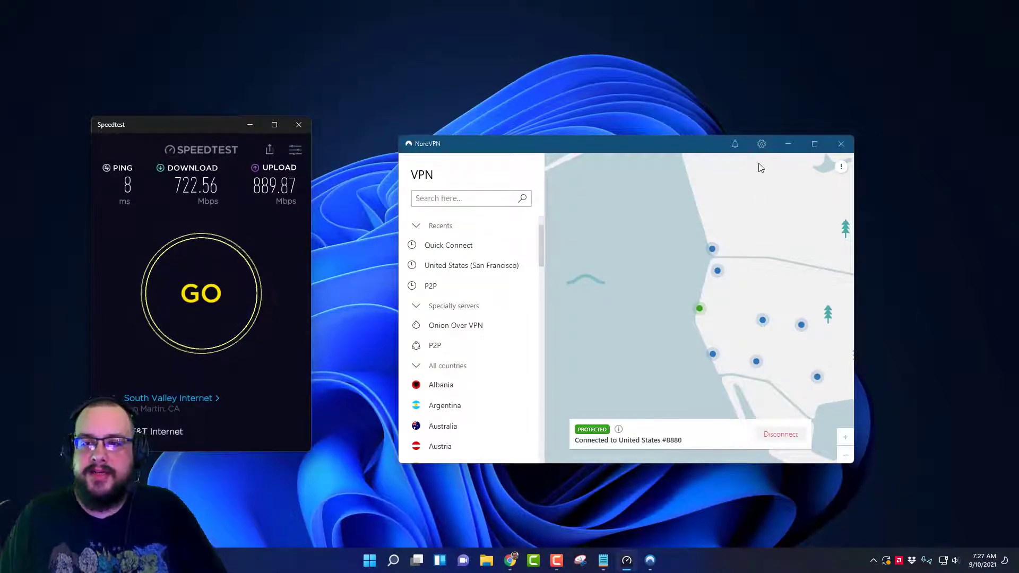
# Step: Repeat the Speedtest over United States #8880: 8 ms ping, 746.12 Mbps down, 897.68 Mbps up
pyautogui.click(781, 437)
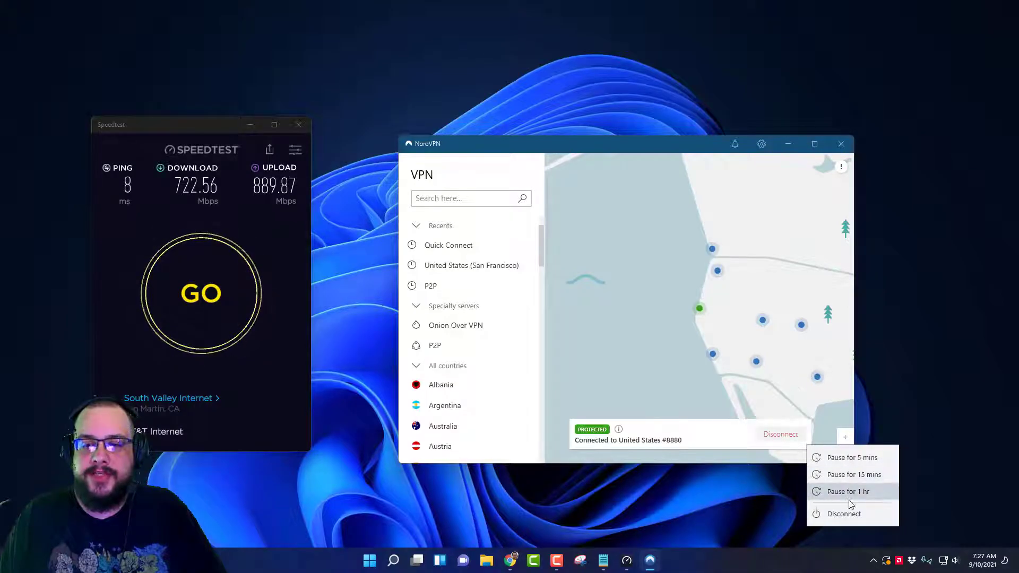
pyautogui.click(321, 244)
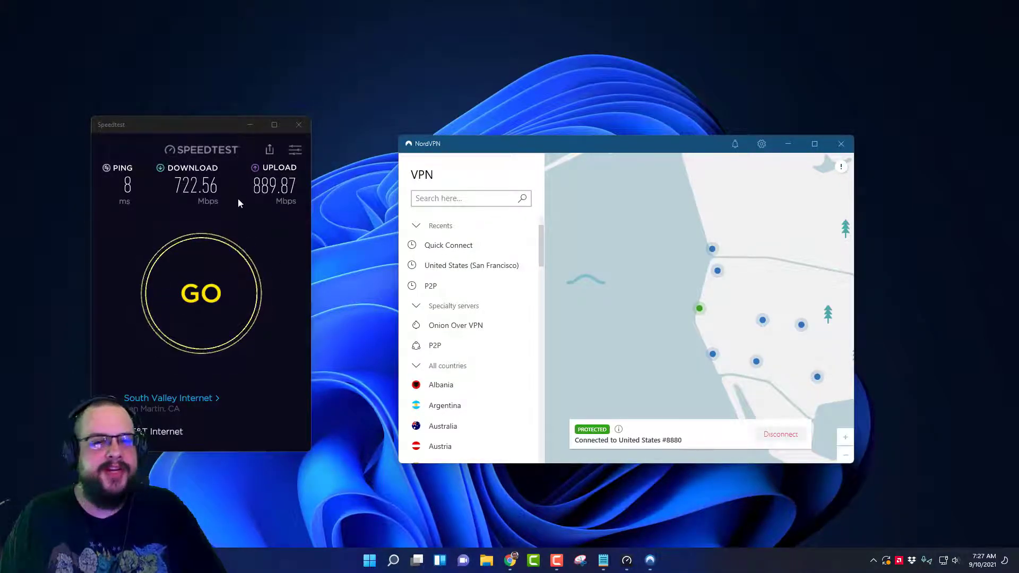
pyautogui.click(172, 306)
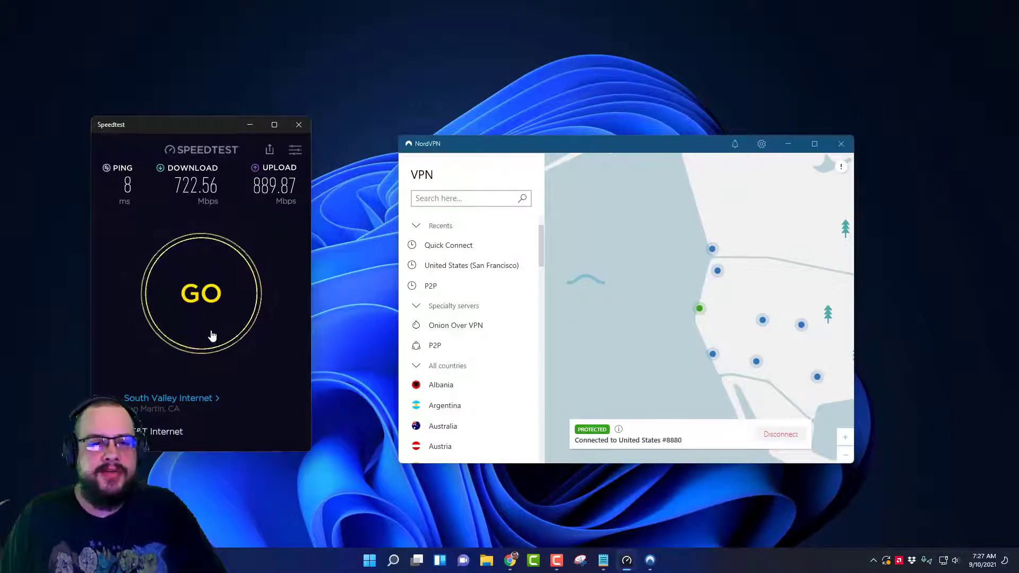
pyautogui.click(199, 308)
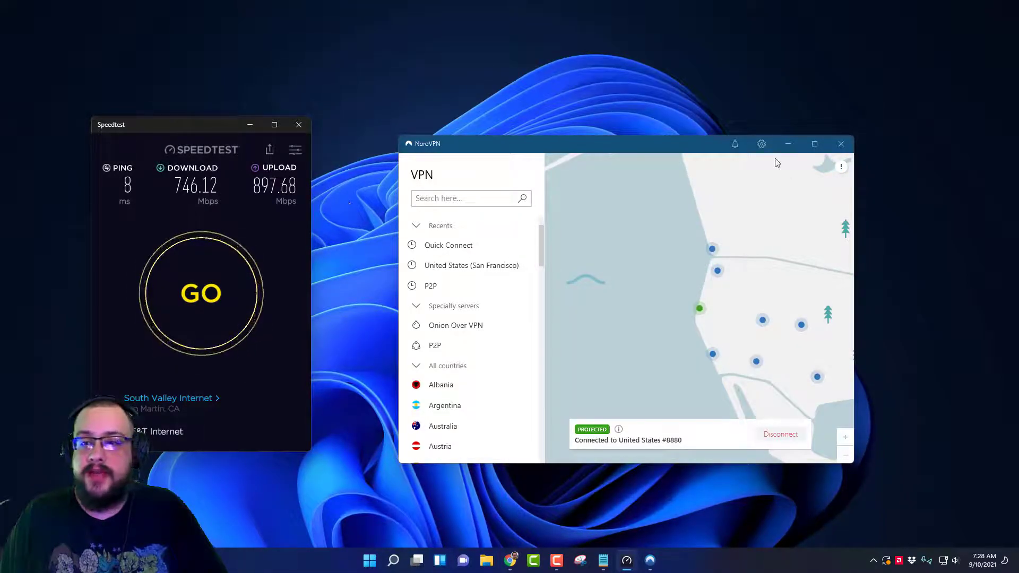
# Step: Disconnect NordVPN from the United States #8880 server
pyautogui.click(761, 153)
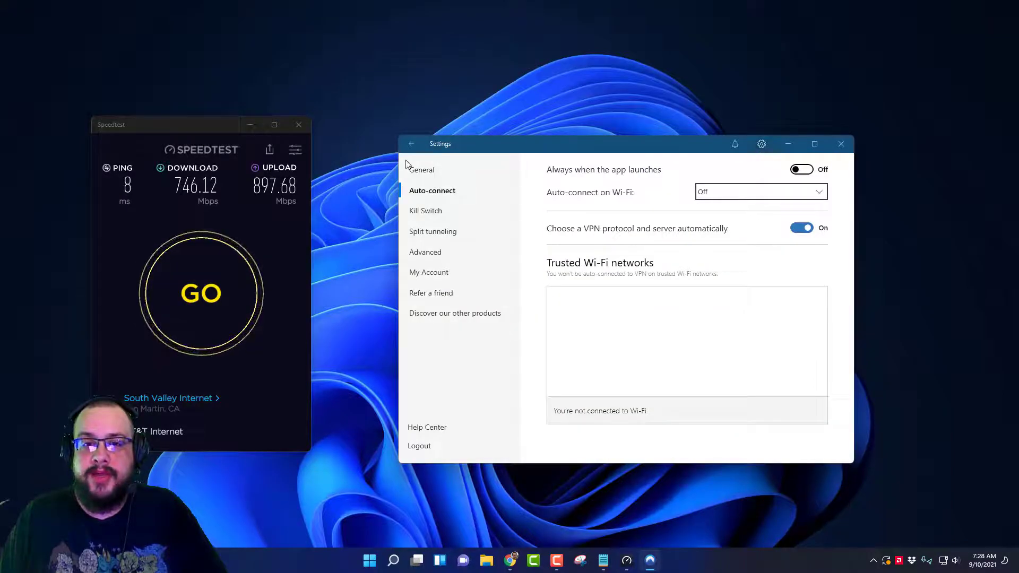
pyautogui.click(411, 144)
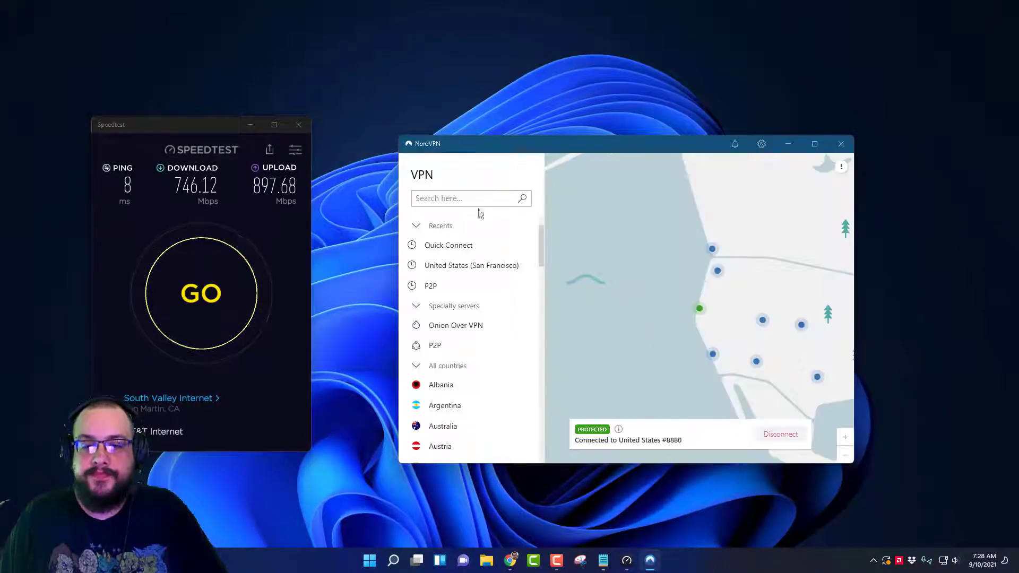
pyautogui.click(779, 438)
pyautogui.click(842, 515)
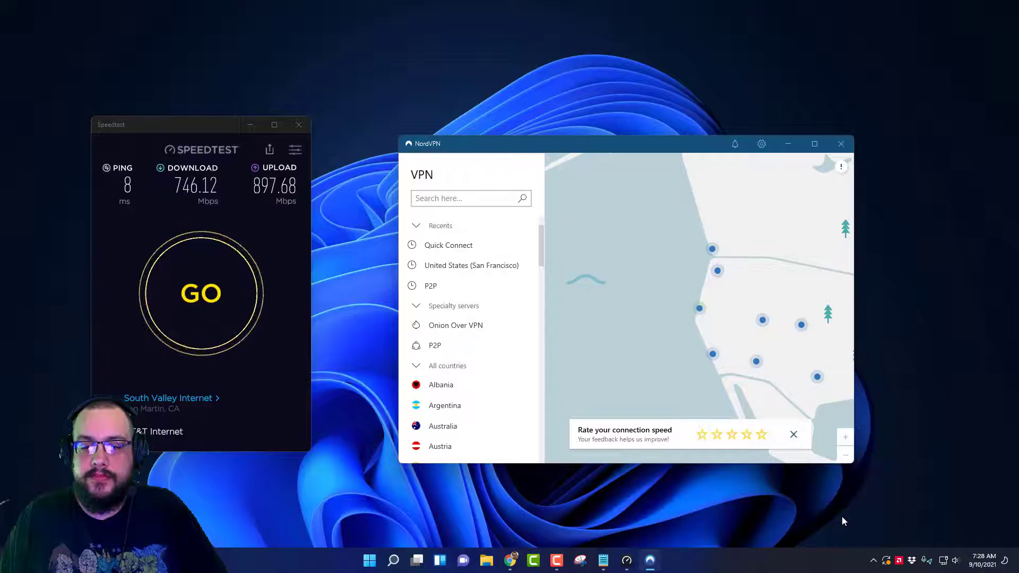
# Step: Turn off automatic protocol and server choice, keeping NordLynx and Recommended server
pyautogui.click(762, 144)
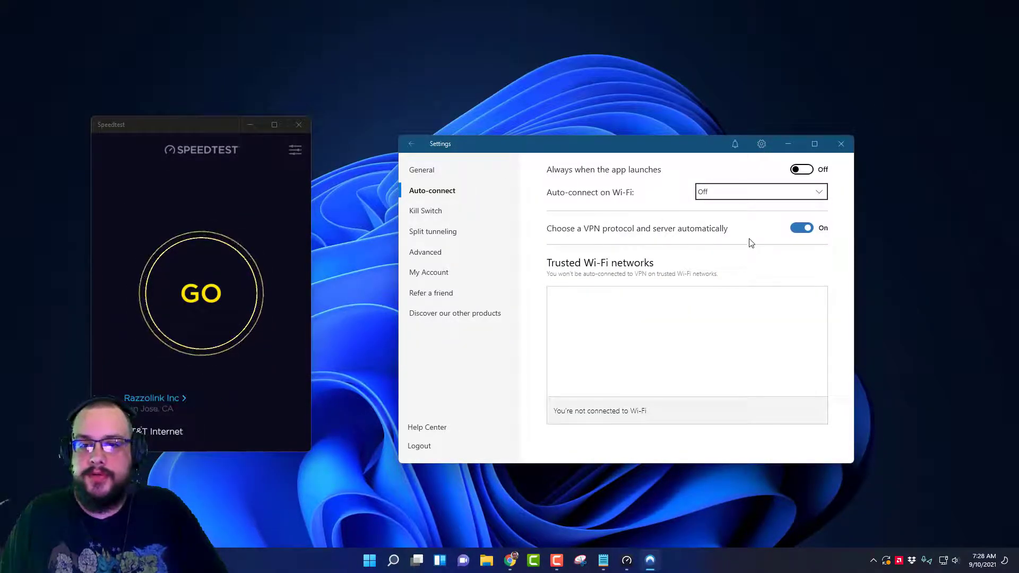
pyautogui.click(806, 232)
pyautogui.click(777, 246)
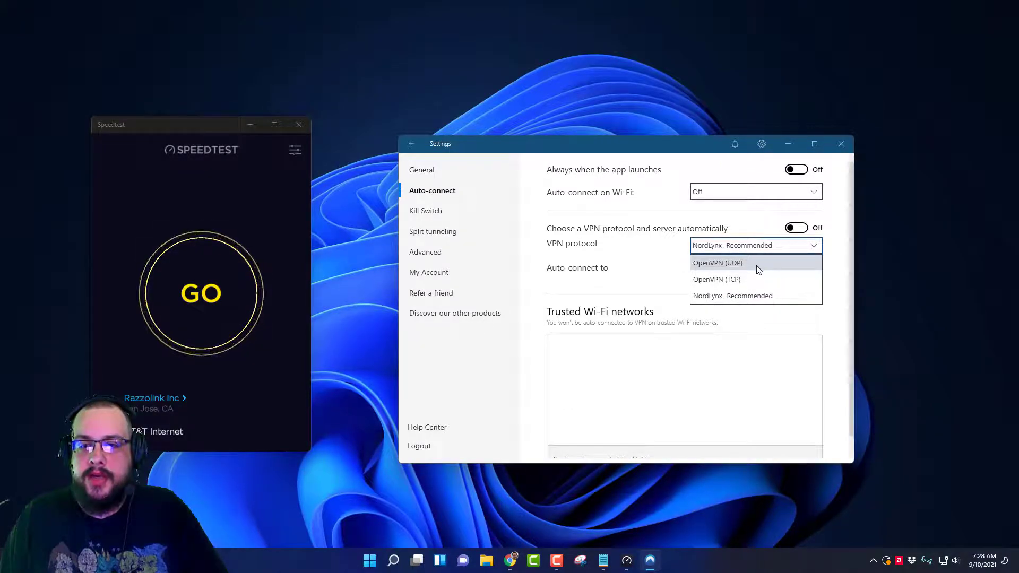
pyautogui.click(739, 297)
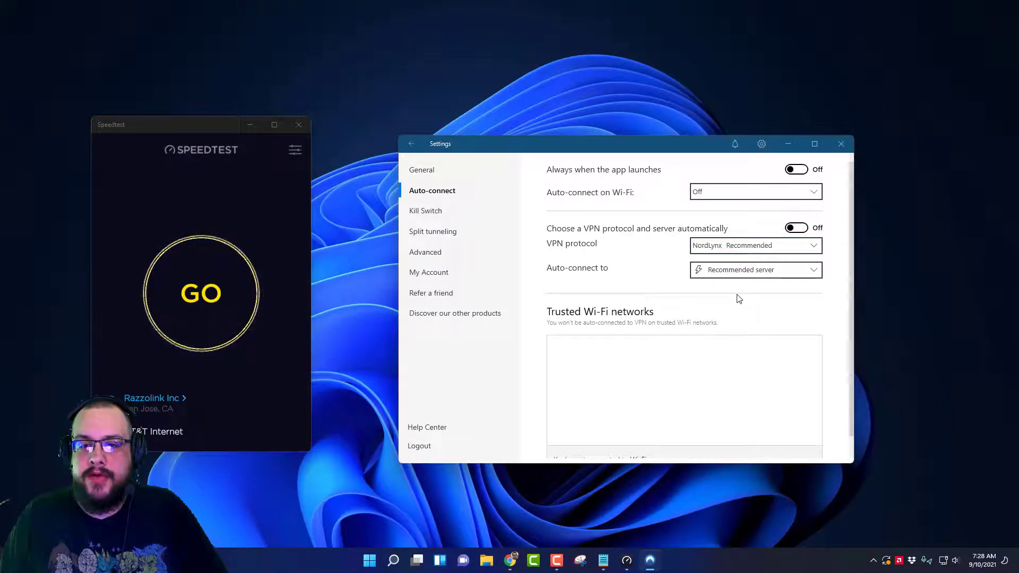
pyautogui.click(714, 272)
pyautogui.click(714, 271)
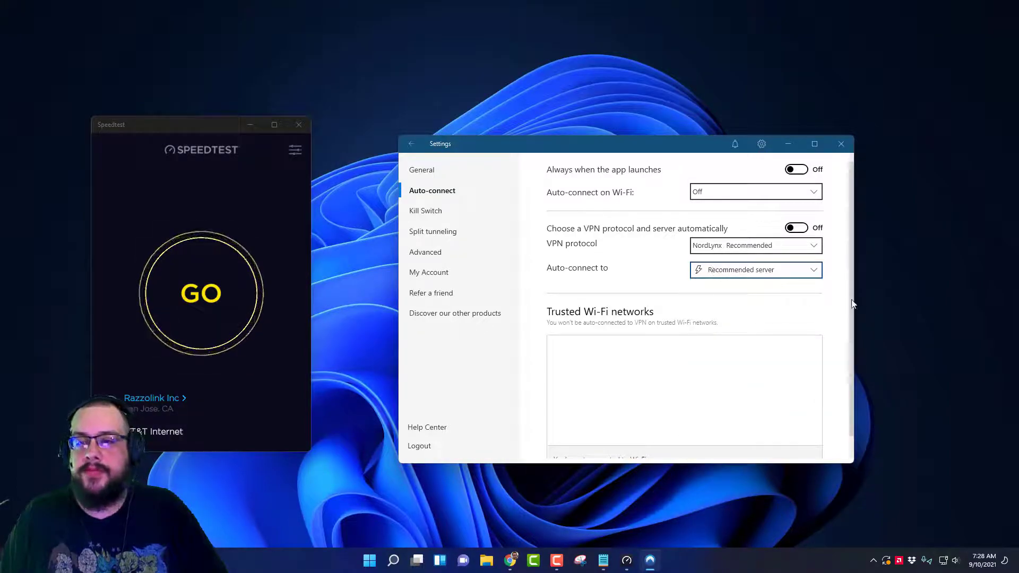
pyautogui.click(410, 142)
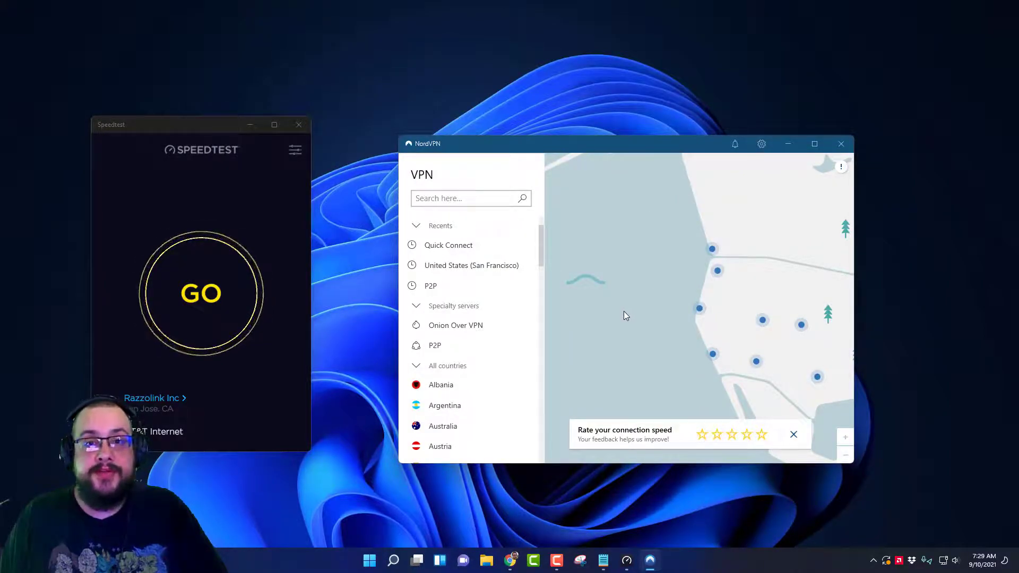
# Step: Connect to San Francisco server United States #8877, then start and cancel a speed test
pyautogui.click(700, 309)
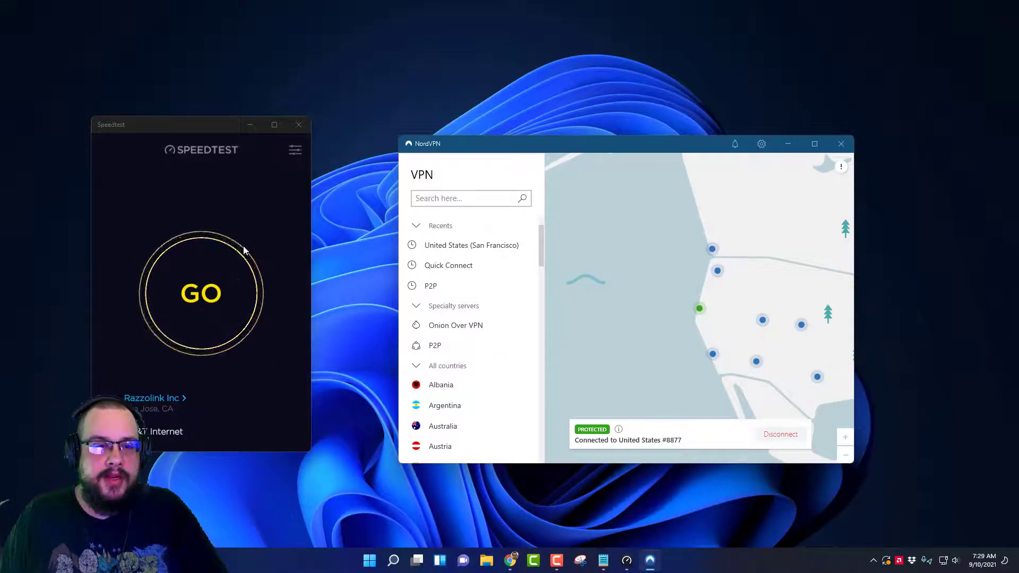
pyautogui.click(245, 293)
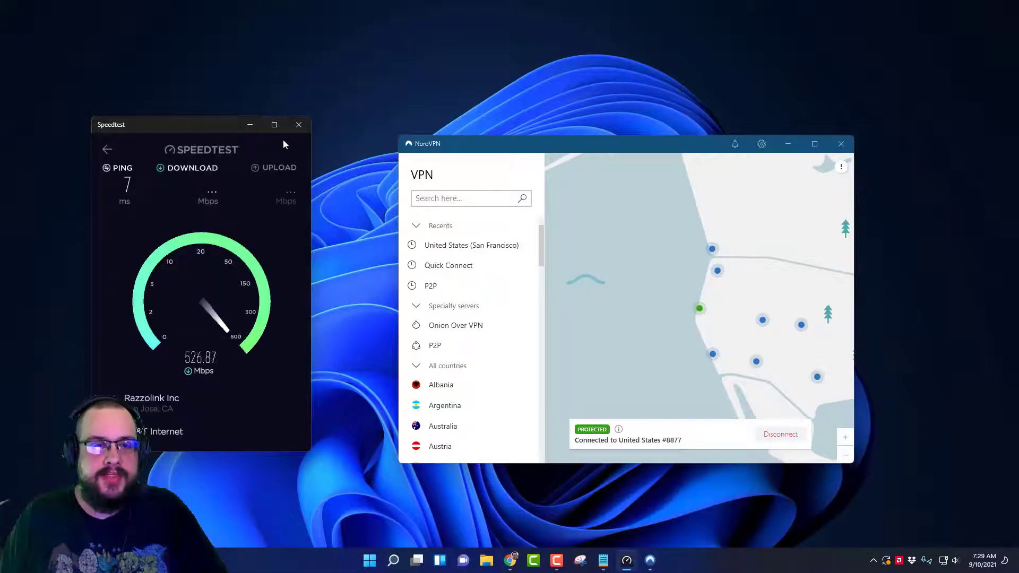
pyautogui.click(104, 153)
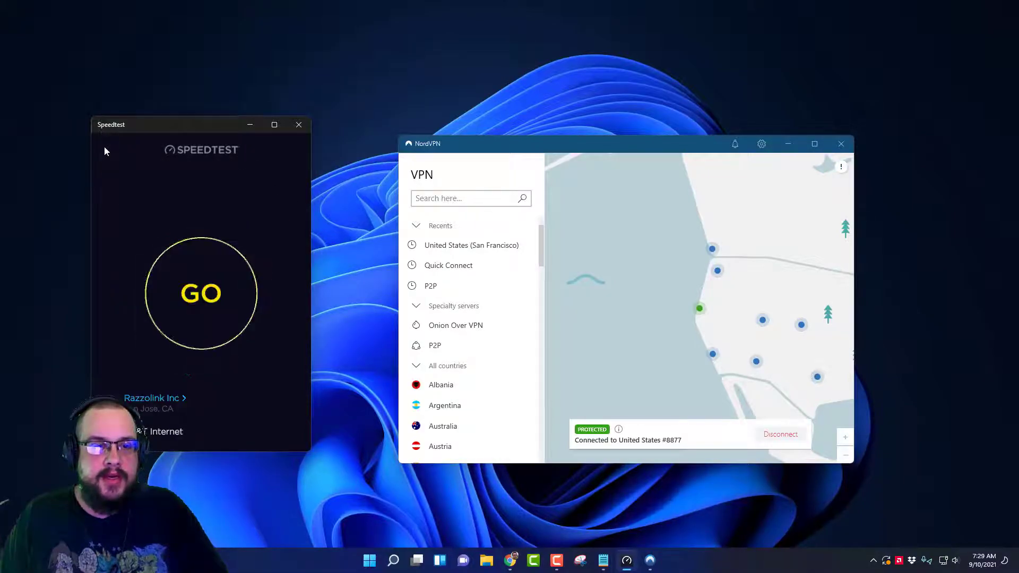
# Step: Relaunch Speedtest and test over #8877 (7 ms, 734.60/900.69 Mbps), then disconnect NordVPN
pyautogui.click(299, 125)
pyautogui.click(376, 560)
pyautogui.write('sp')
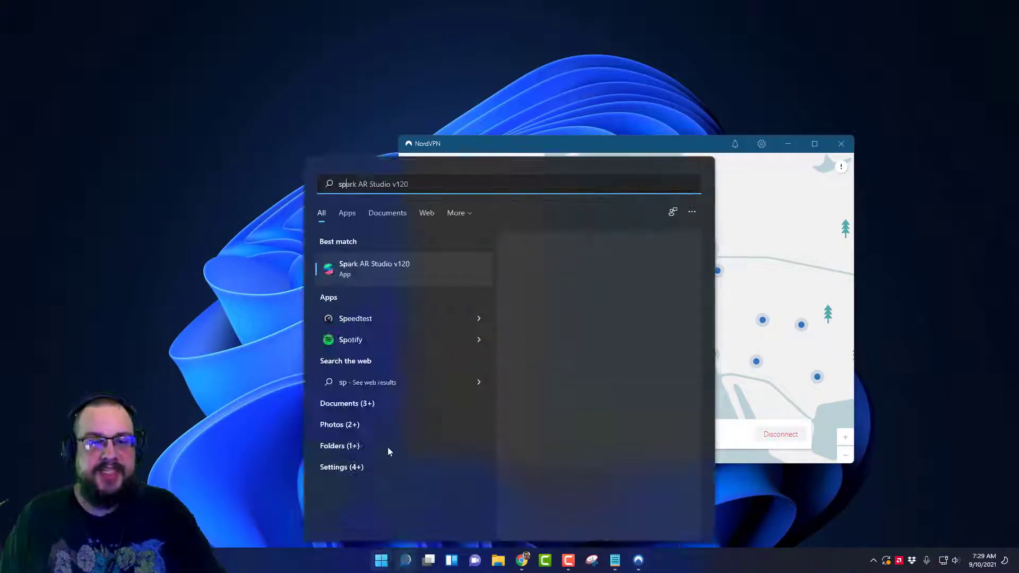
pyautogui.click(358, 318)
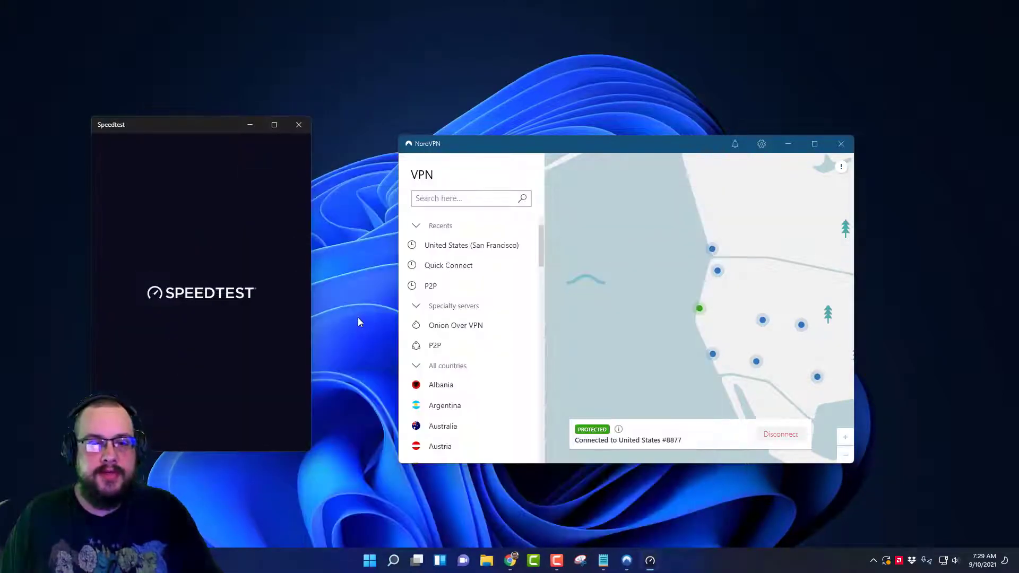
pyautogui.click(218, 279)
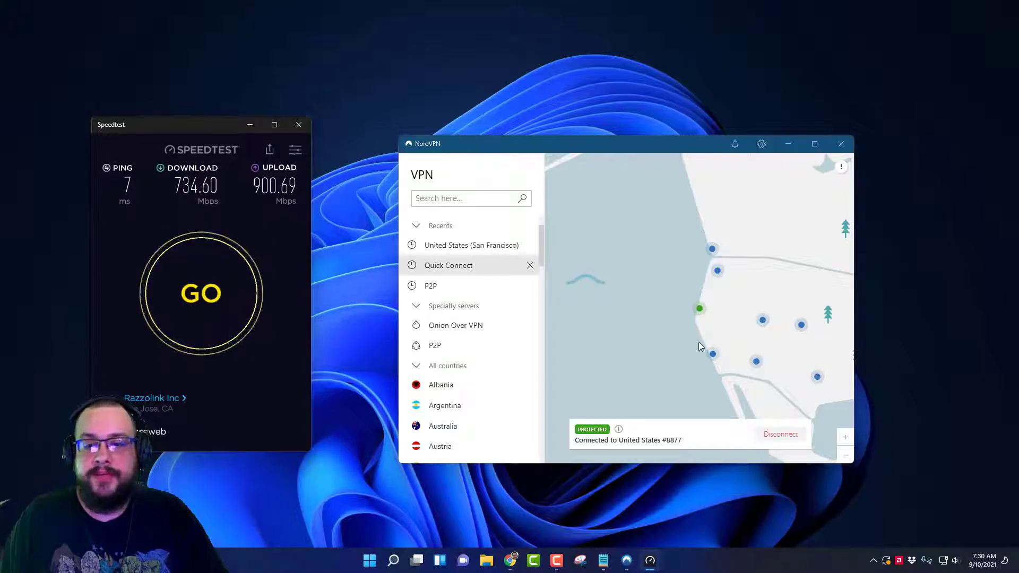
pyautogui.click(780, 434)
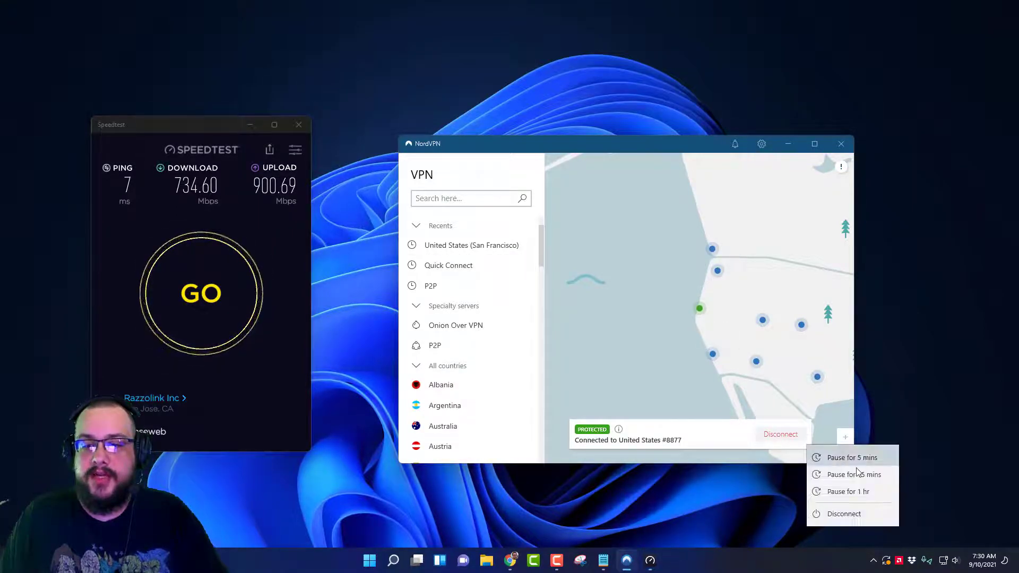
pyautogui.click(847, 520)
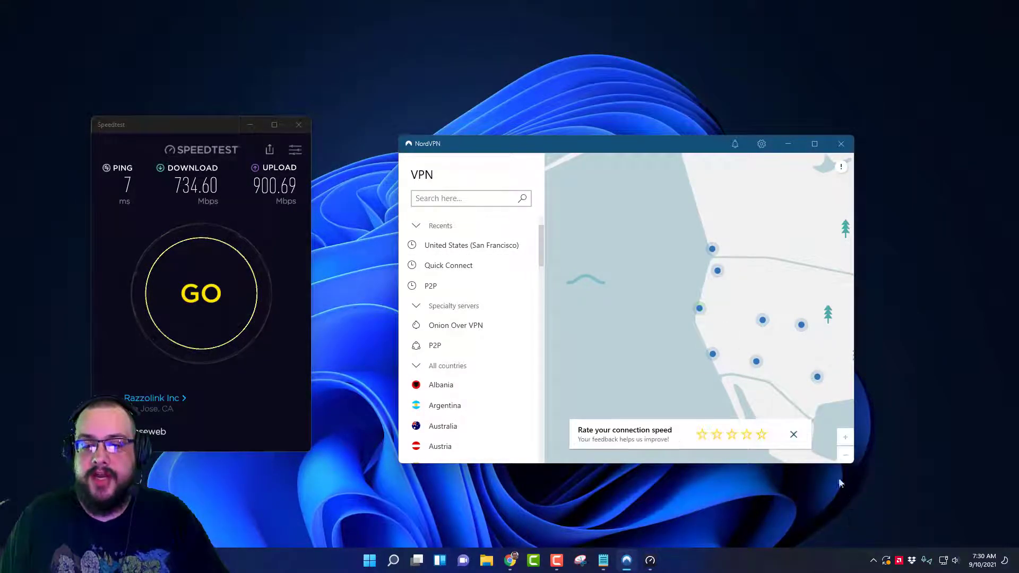
# Step: Switch the VPN protocol to OpenVPN (TCP) in NordVPN settings
pyautogui.click(761, 143)
pyautogui.click(730, 247)
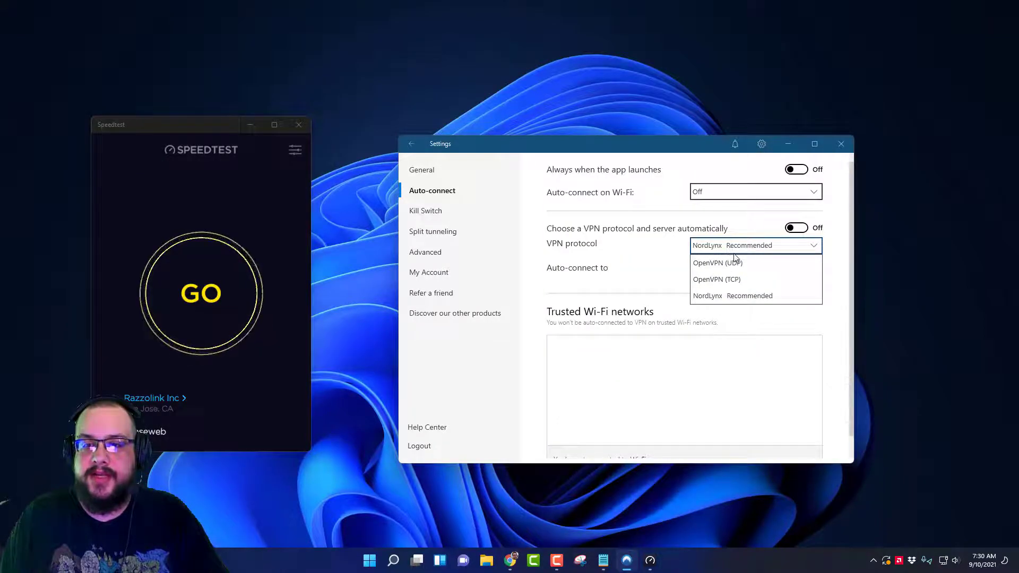
pyautogui.click(747, 279)
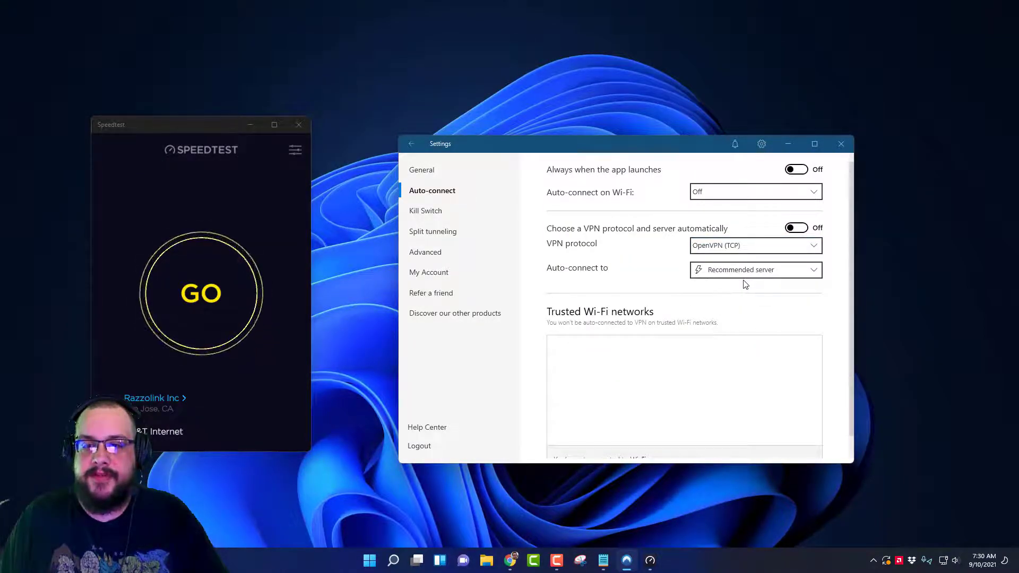
# Step: Connect to San Francisco server United States #8850 and close Speedtest
pyautogui.click(410, 146)
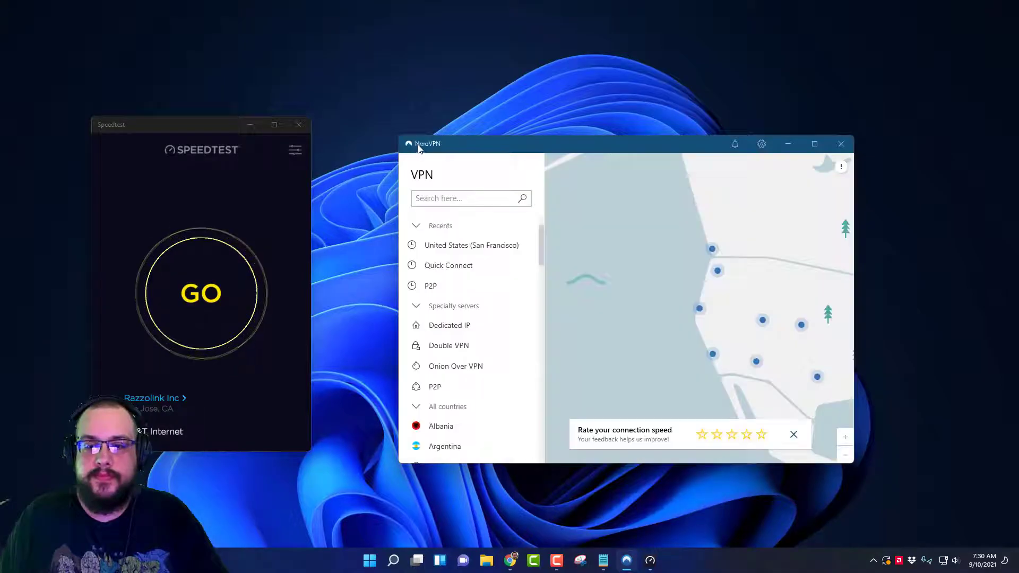
pyautogui.click(700, 311)
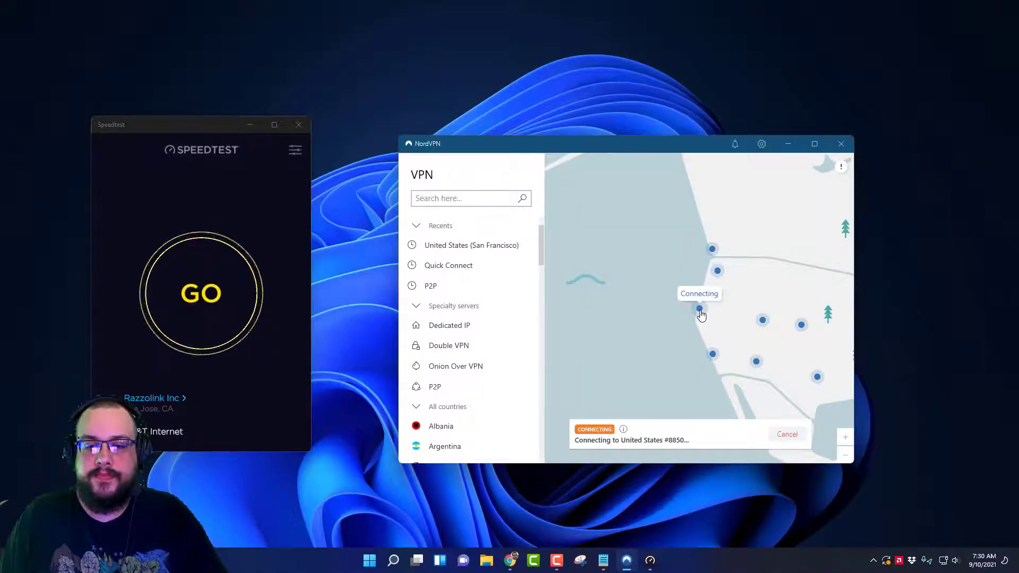
pyautogui.click(298, 125)
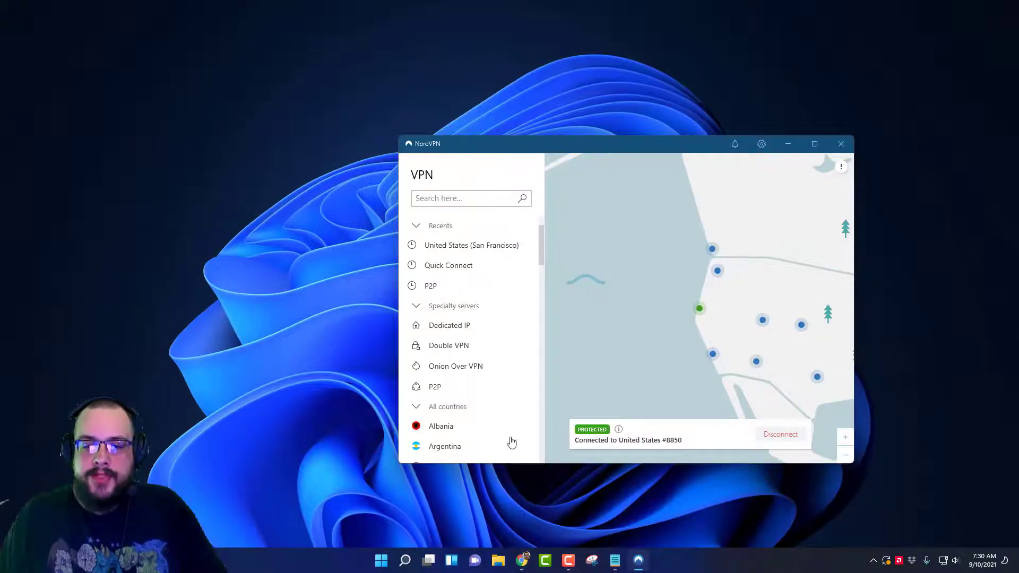
# Step: Reopen Speedtest via search 'sp' and test over OpenVPN (TCP): 8 ms, 175.02/176.56 Mbps
pyautogui.click(381, 562)
pyautogui.write('sp')
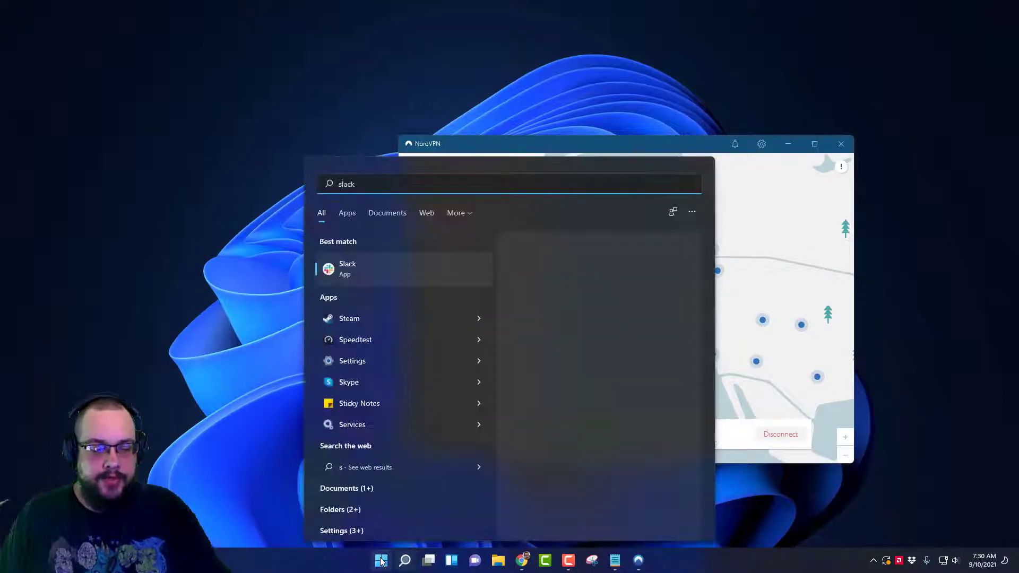
pyautogui.click(354, 319)
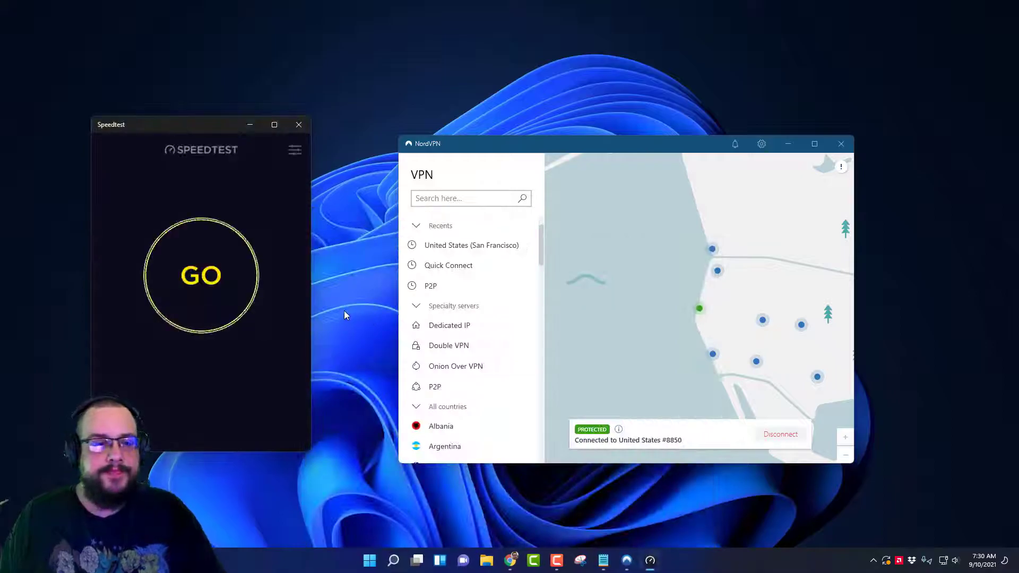
pyautogui.click(250, 271)
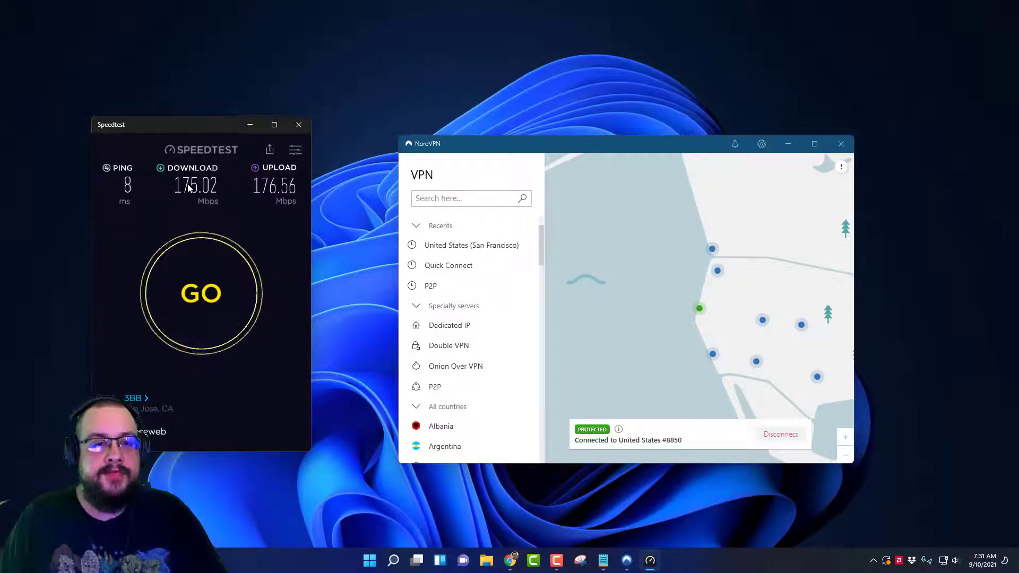
# Step: Switch to OpenVPN (UDP), reconnecting on United States #8870, then close Speedtest
pyautogui.click(761, 144)
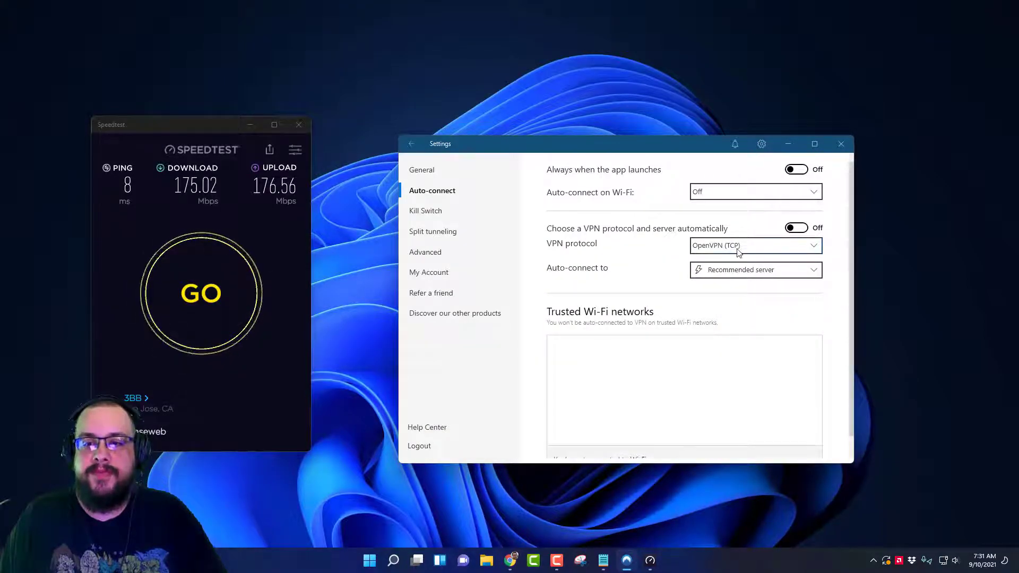
pyautogui.click(738, 248)
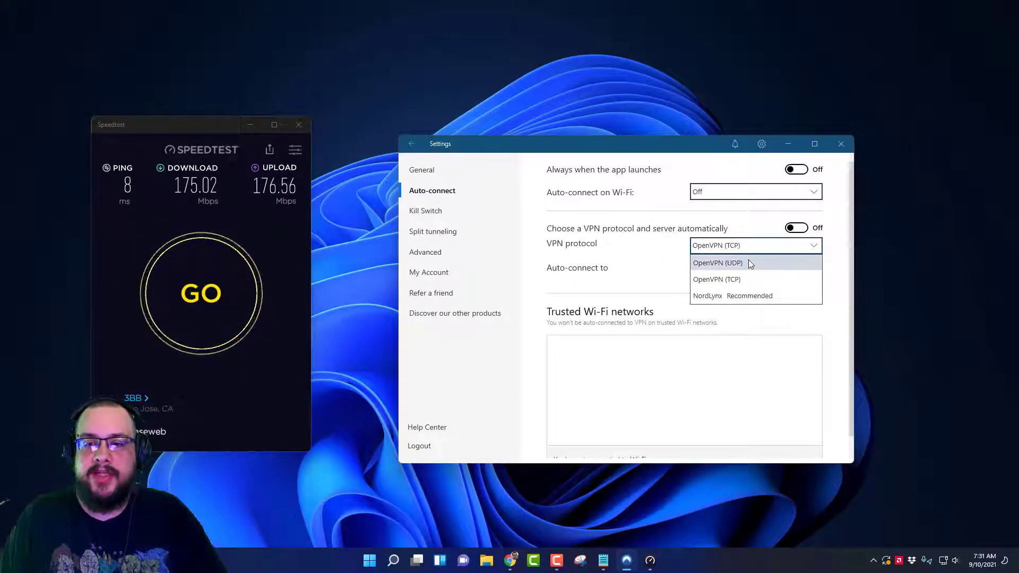
pyautogui.click(748, 262)
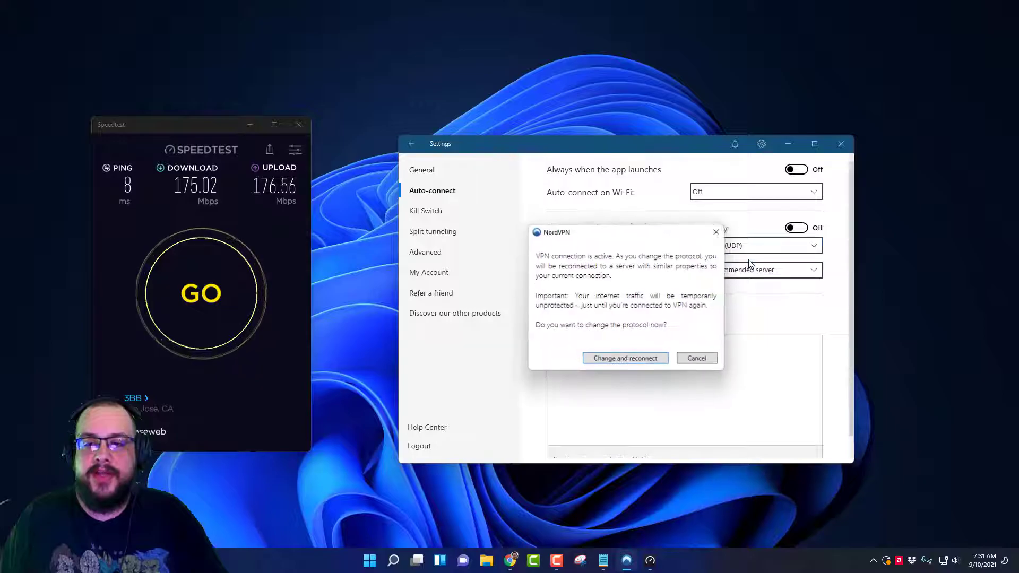
pyautogui.click(625, 358)
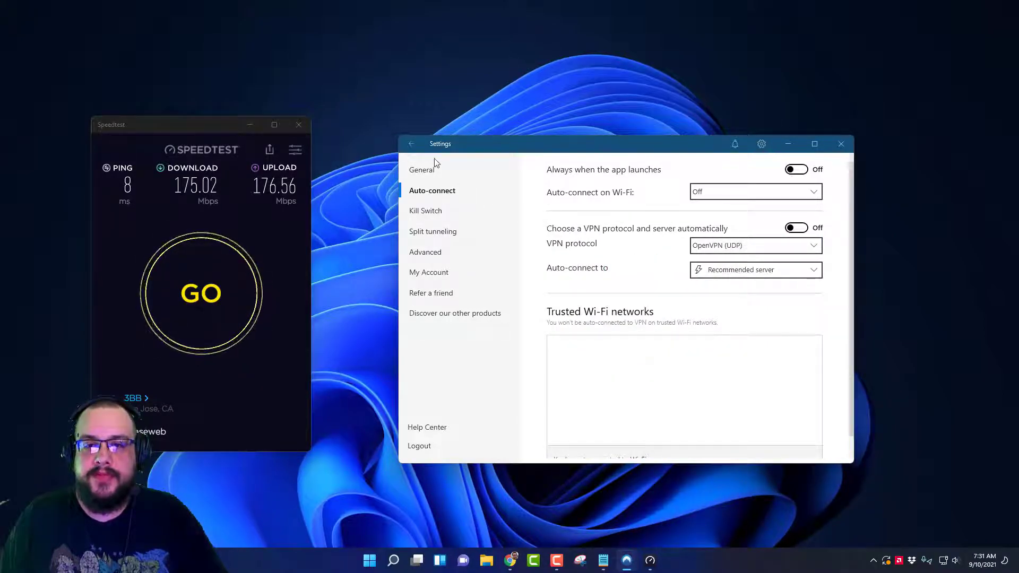
pyautogui.click(412, 144)
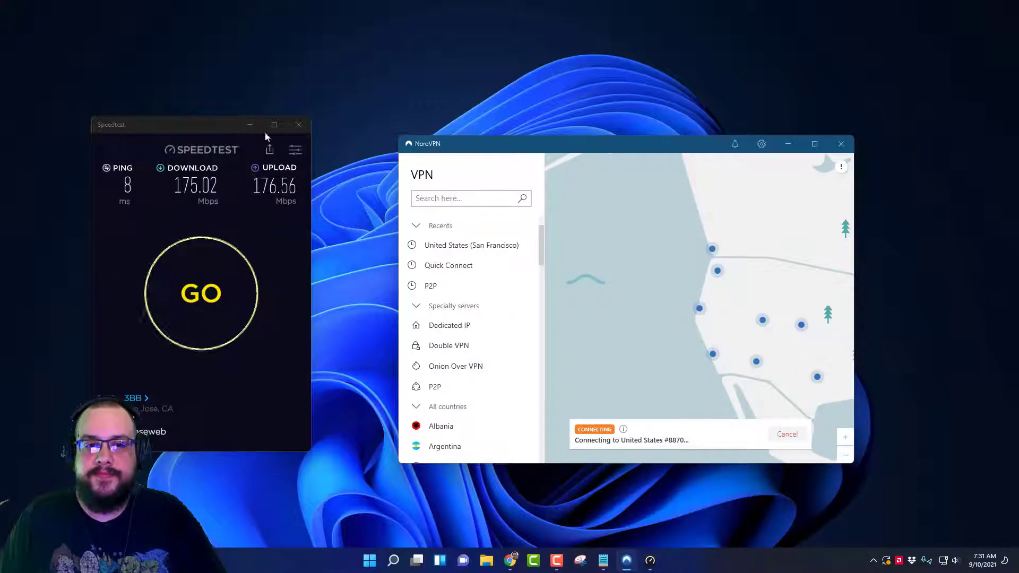
pyautogui.click(298, 124)
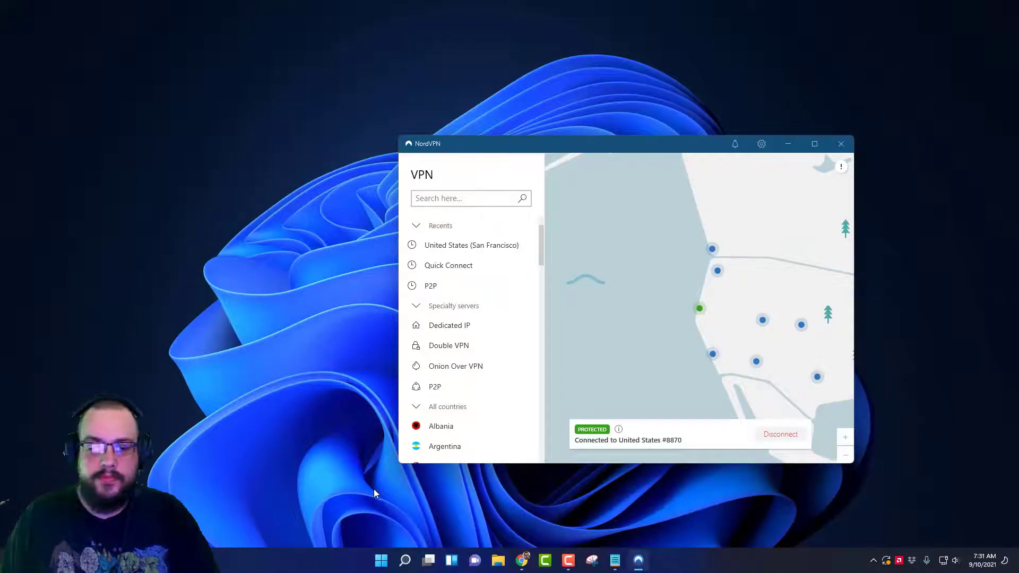
# Step: Launch Speedtest from Start search and run a test over OpenVPN (UDP): 6 ms ping, 311.93/405.42 Mbps
pyautogui.click(381, 560)
pyautogui.write('spark AR Studio v120')
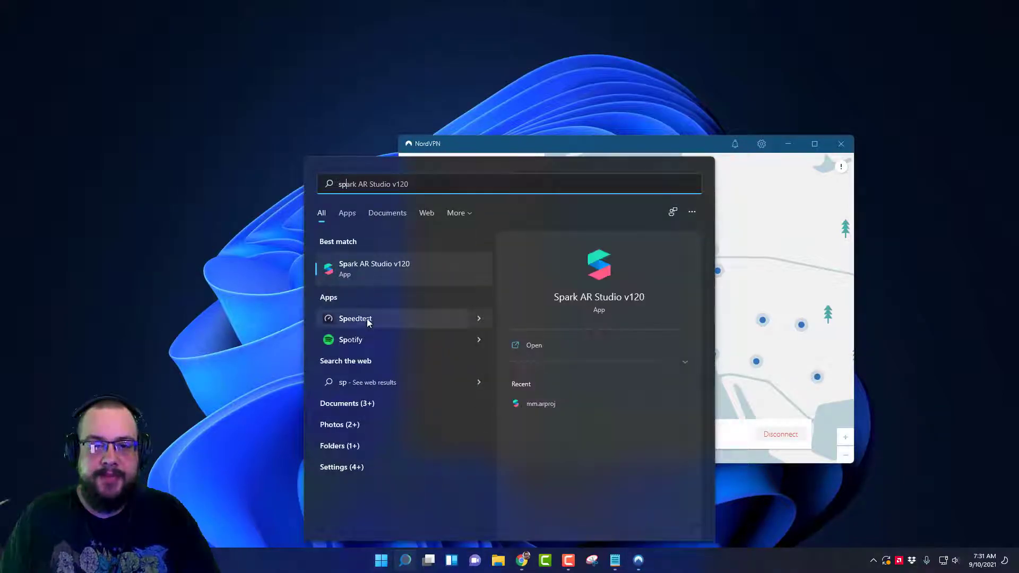
pyautogui.click(368, 322)
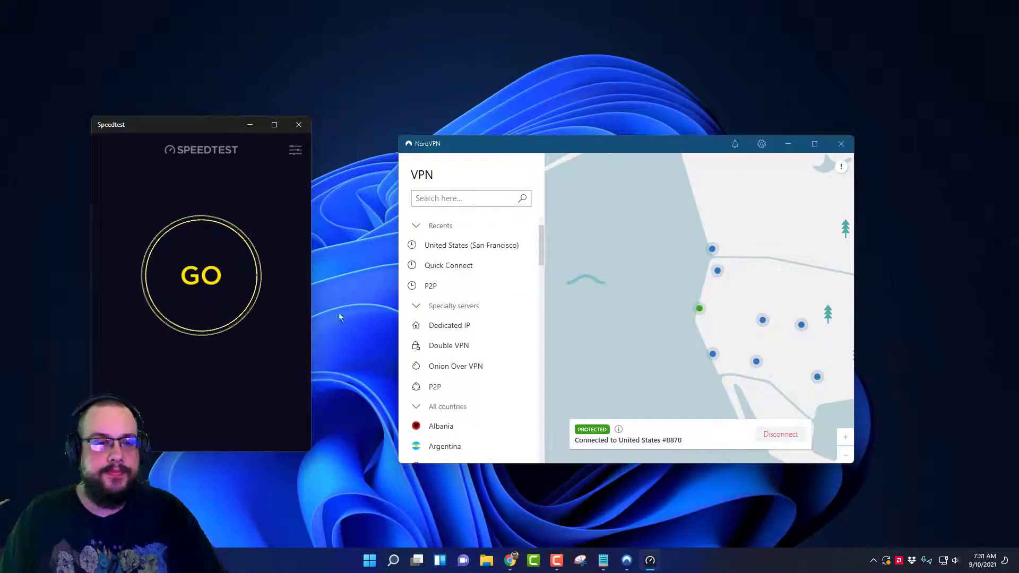
pyautogui.click(224, 270)
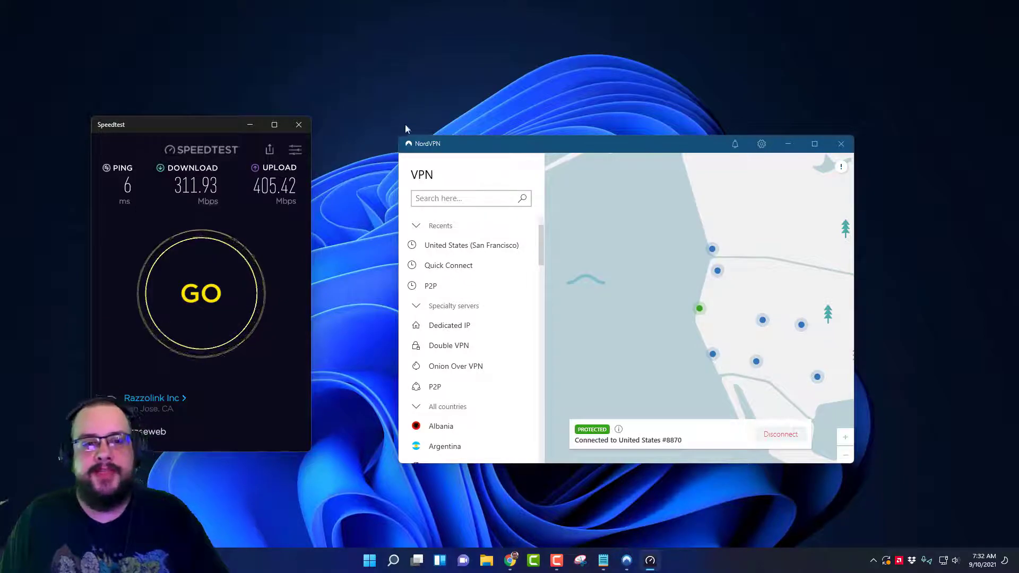
# Step: Close Speedtest and disconnect NordVPN from the current server
pyautogui.click(304, 124)
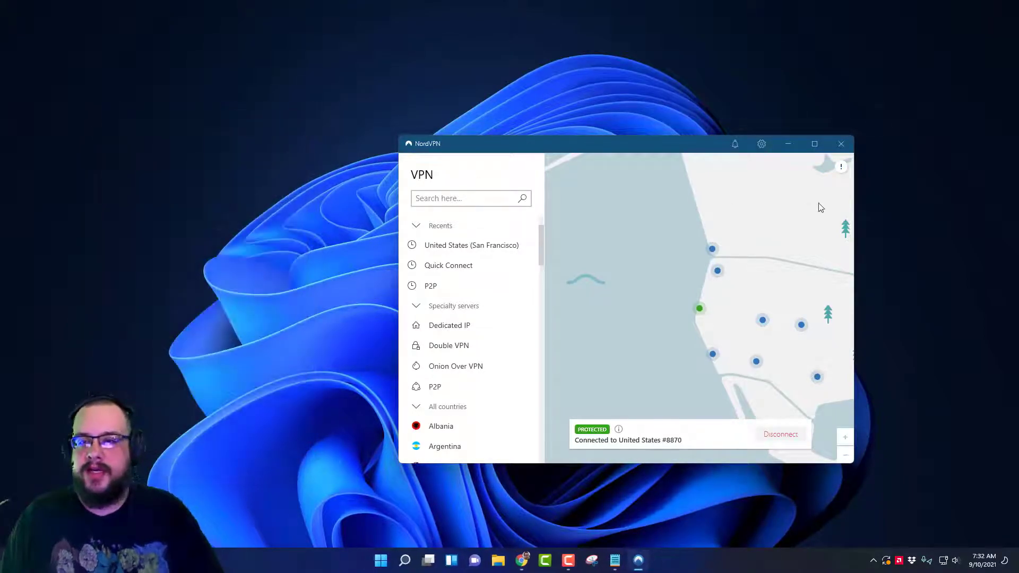
pyautogui.click(784, 435)
pyautogui.click(866, 513)
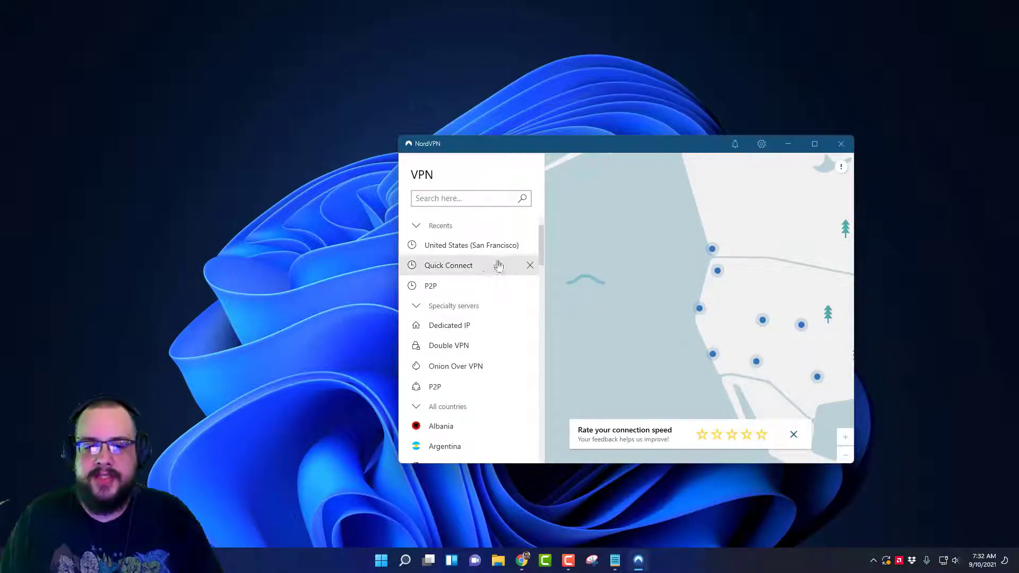
# Step: Switch the VPN protocol to NordLynx and reconnect to P2P server United States #8519
pyautogui.click(762, 144)
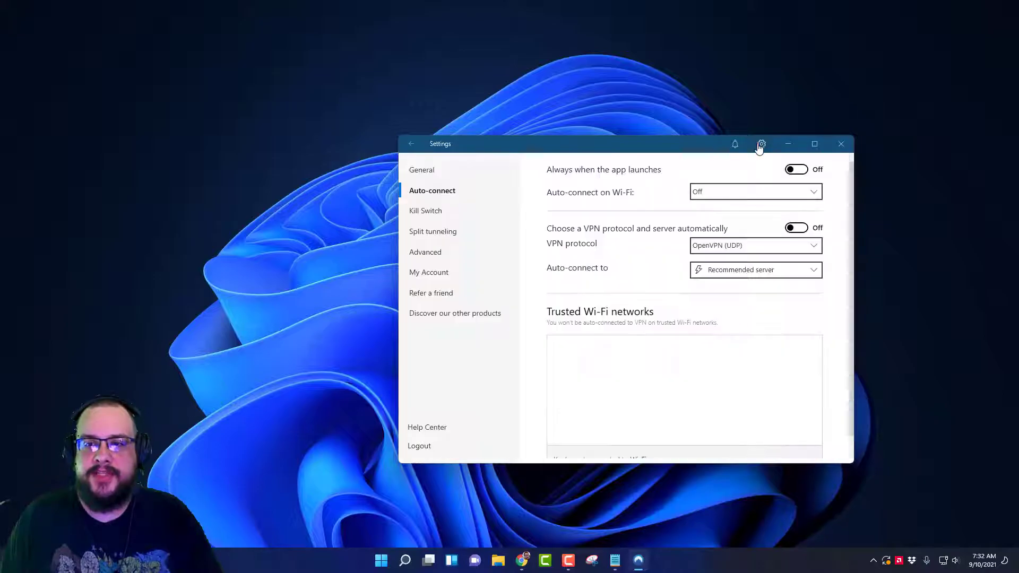
pyautogui.click(755, 246)
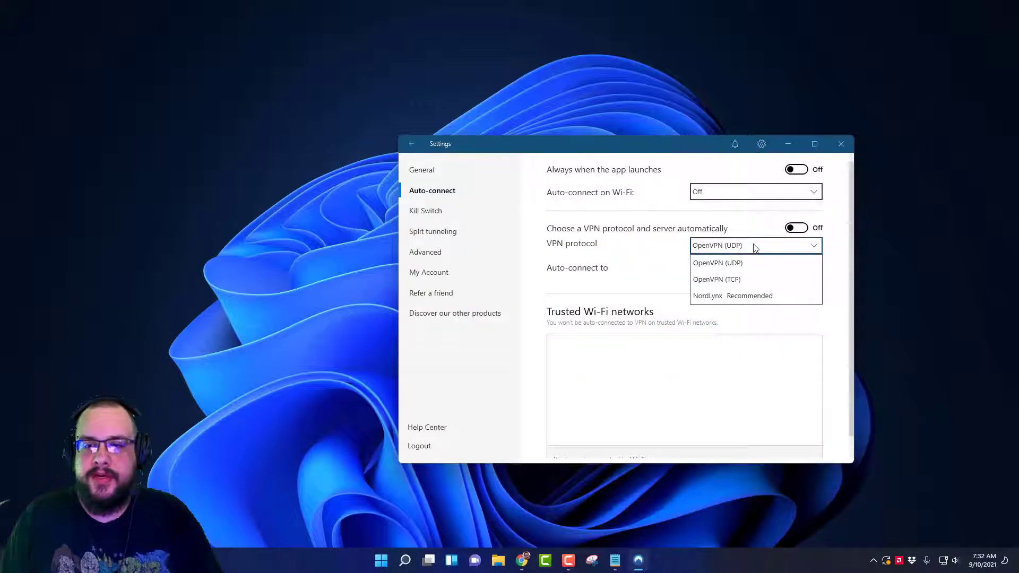
pyautogui.click(735, 296)
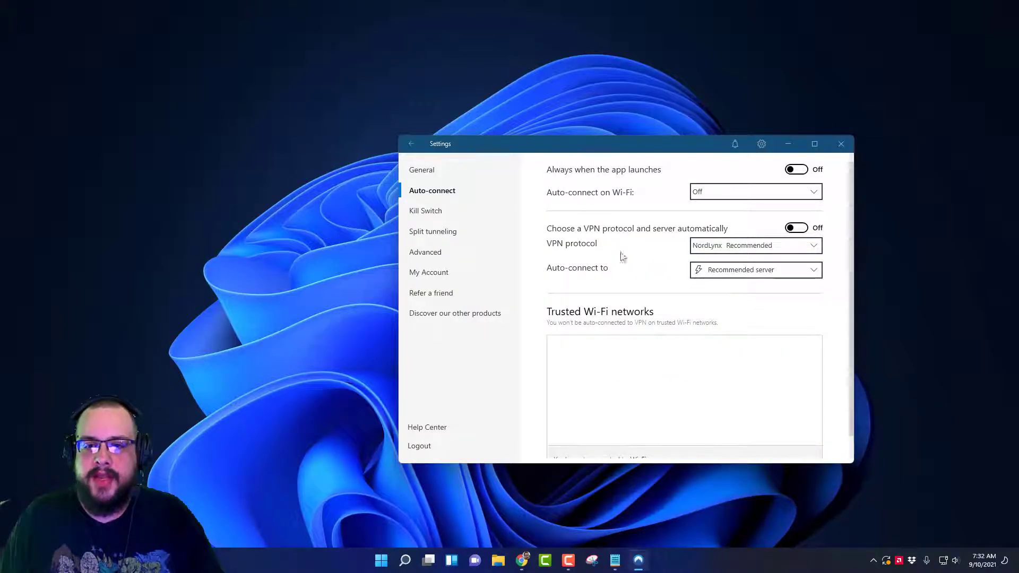
pyautogui.click(413, 151)
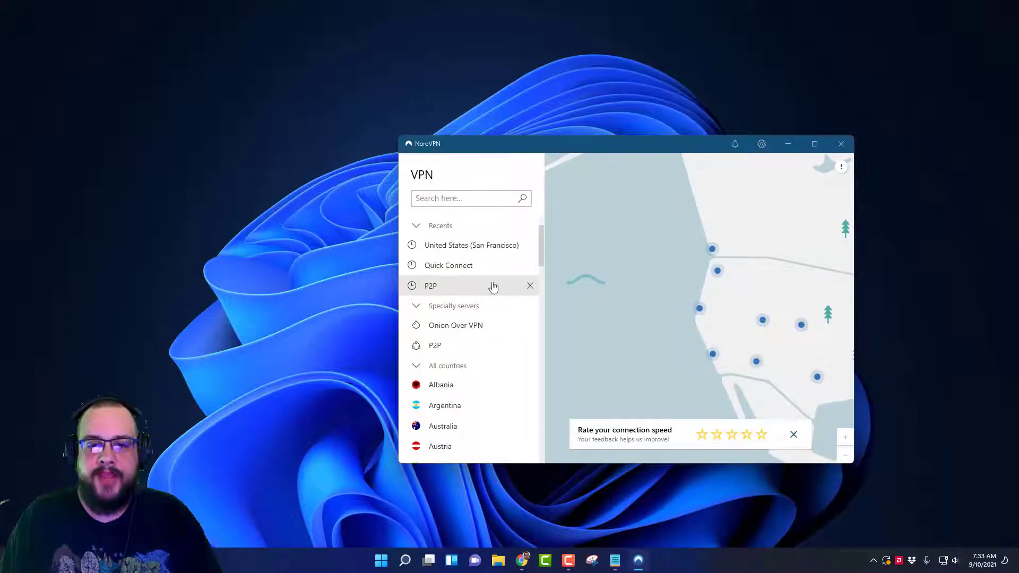
pyautogui.click(430, 293)
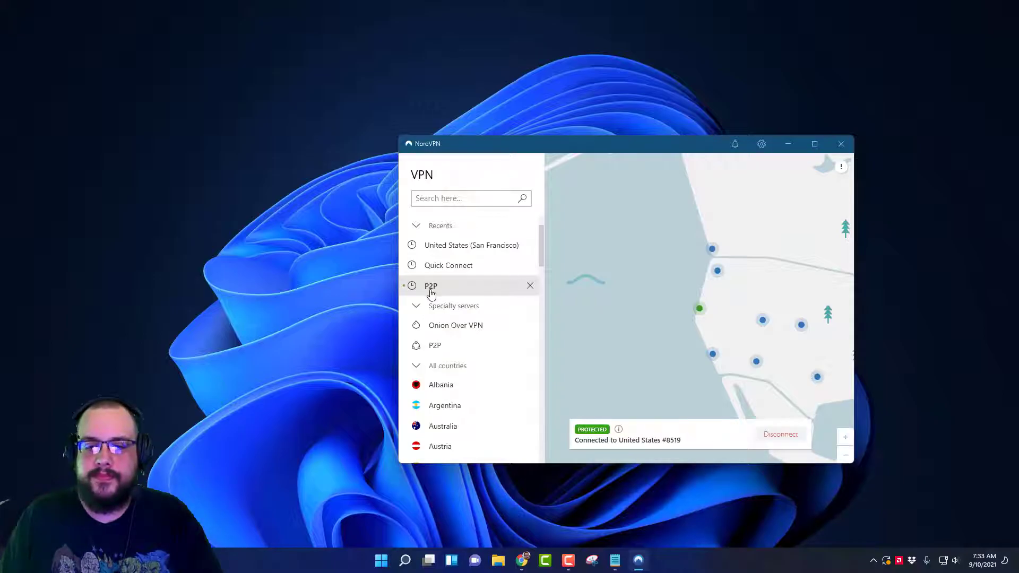
# Step: Launch Speedtest via Start search and test NordLynx on P2P: 17 ms ping, 864.20/890.38 Mbps
pyautogui.click(382, 560)
pyautogui.write('spe')
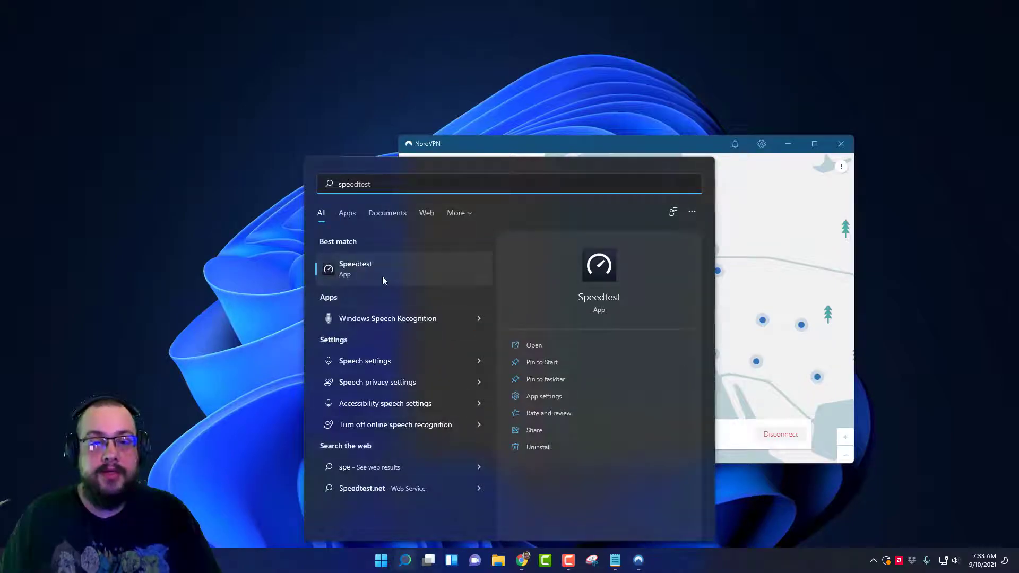
pyautogui.click(383, 277)
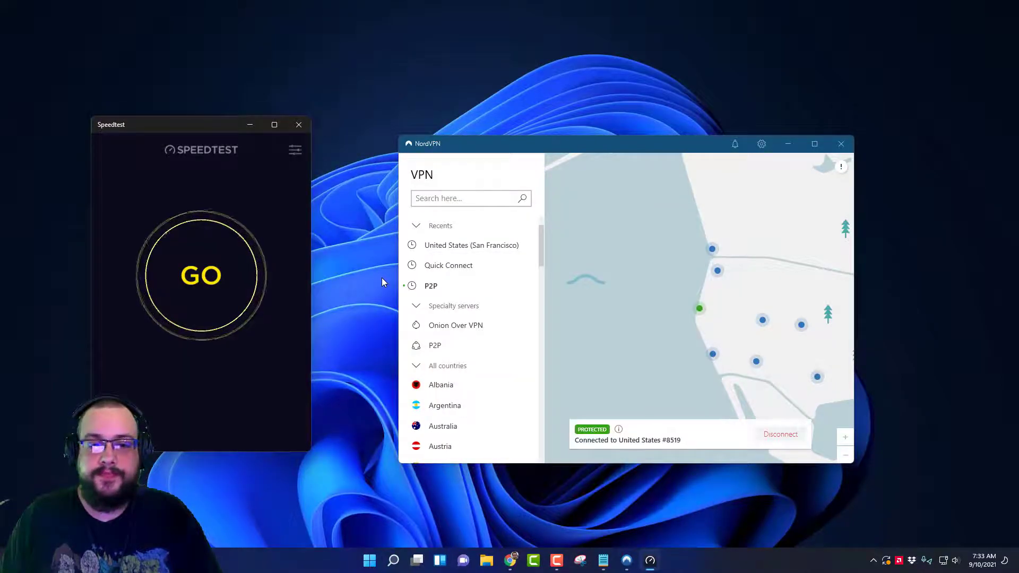
pyautogui.click(302, 295)
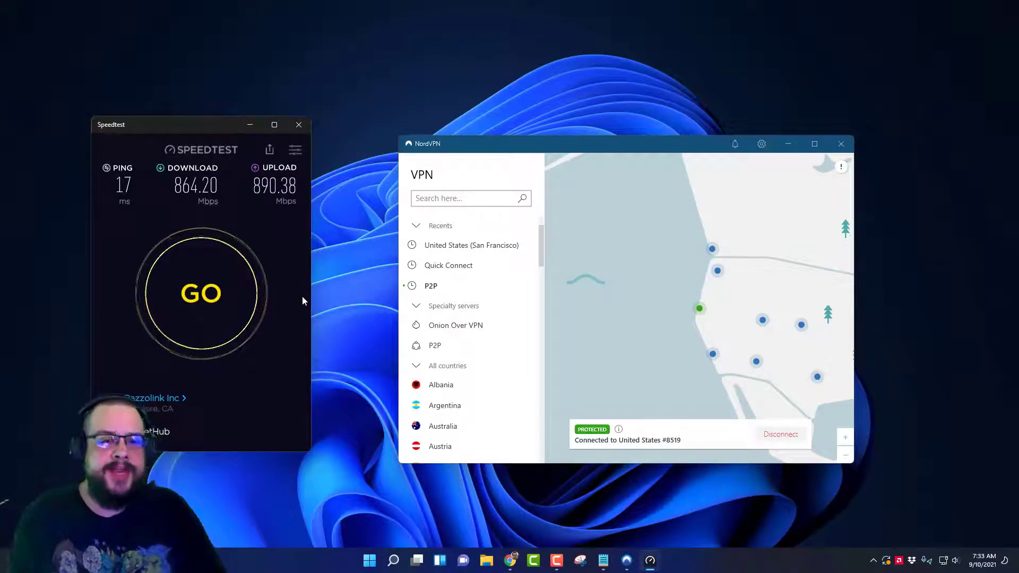
# Step: Close the Speedtest window, leaving NordVPN connected to United States #8519
pyautogui.click(298, 125)
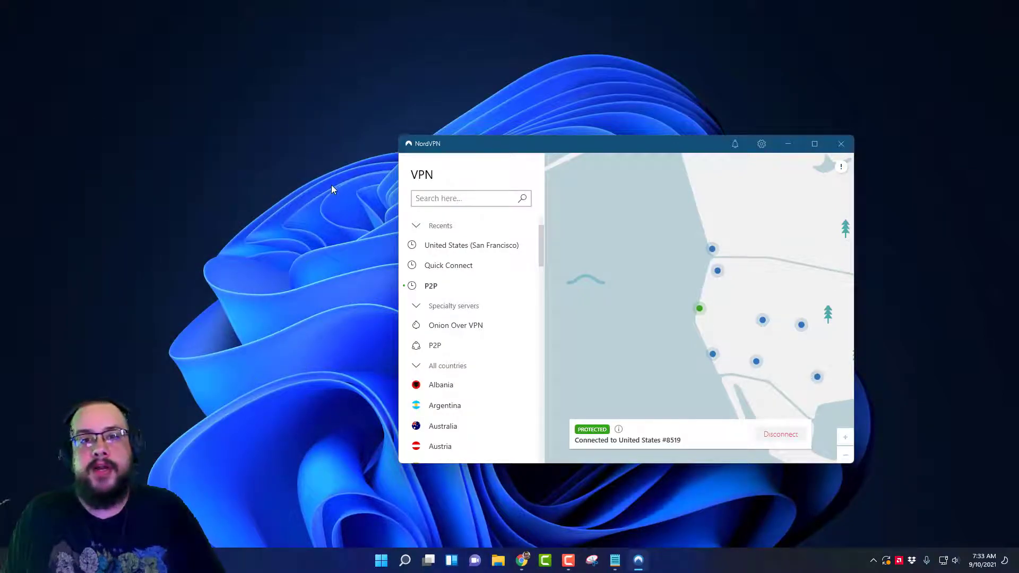